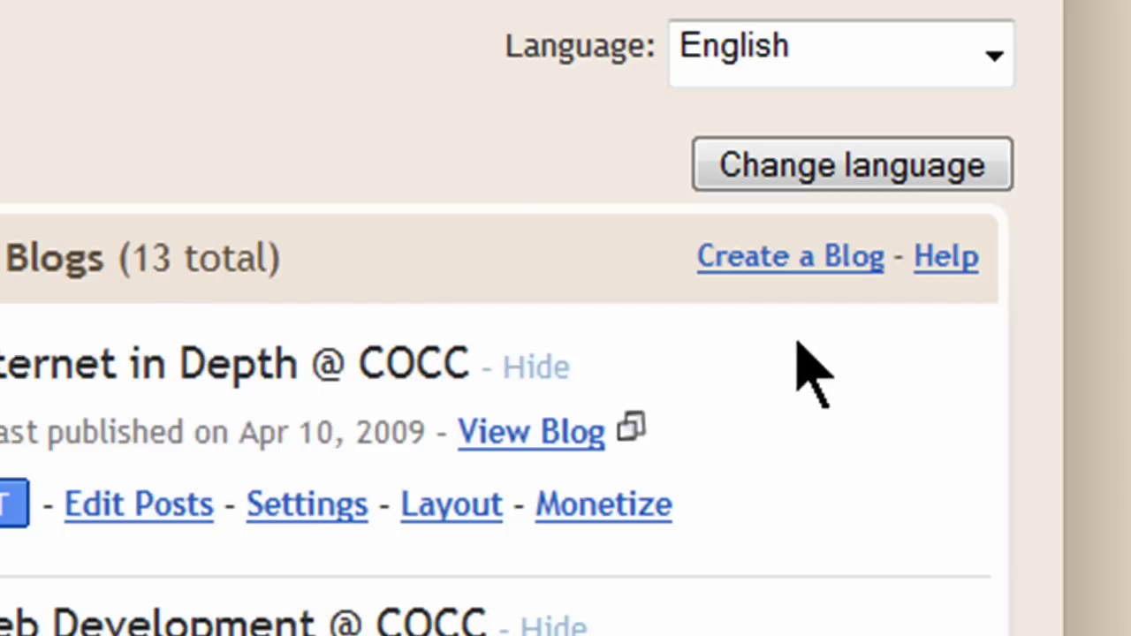
Step: Start a new blog titled 'Summer Test Blog'
click(790, 258)
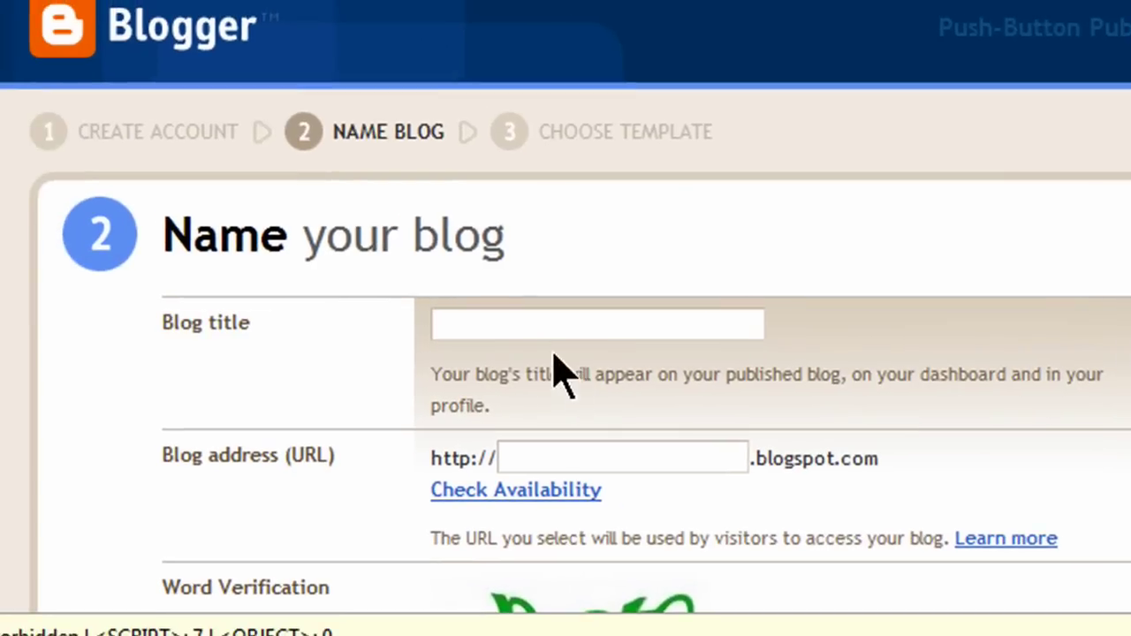
click(508, 324)
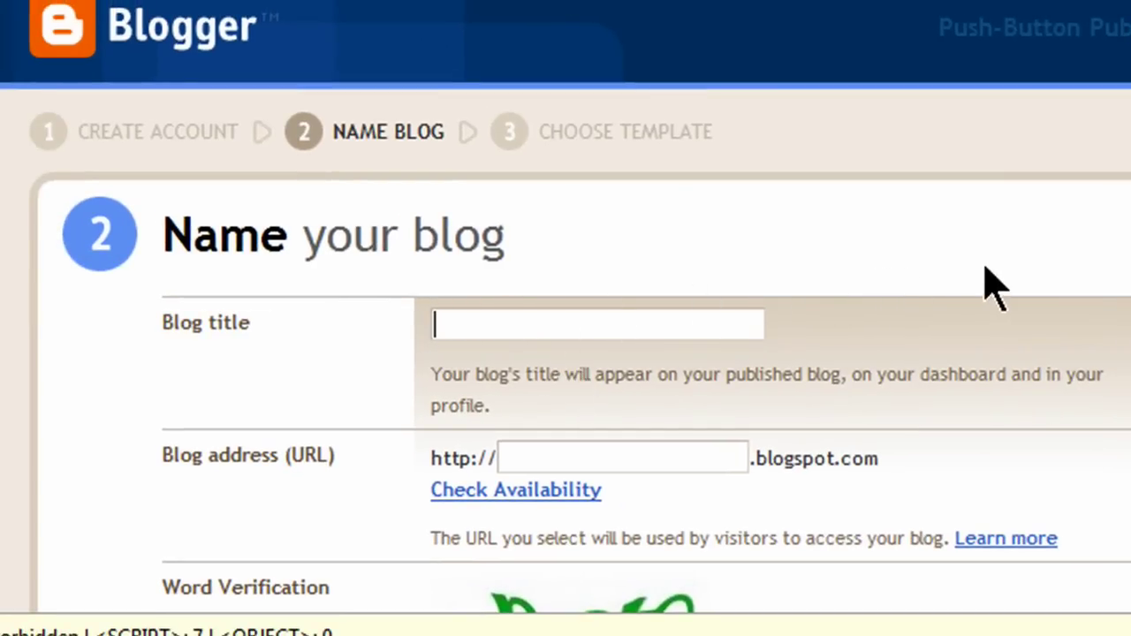
text(Summer)
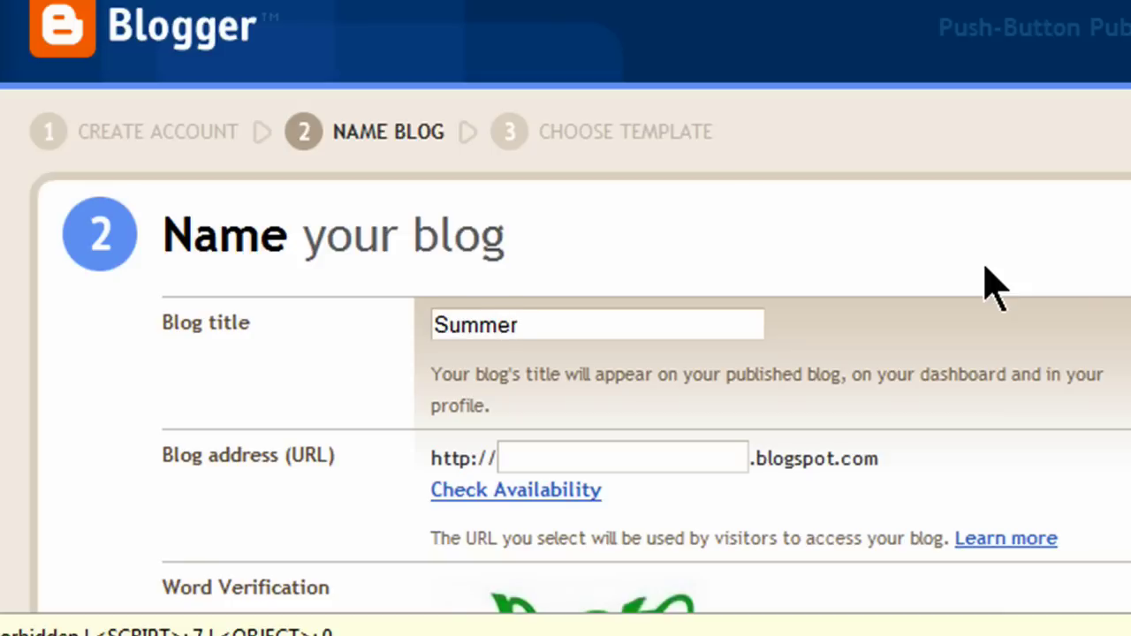
text( Class)
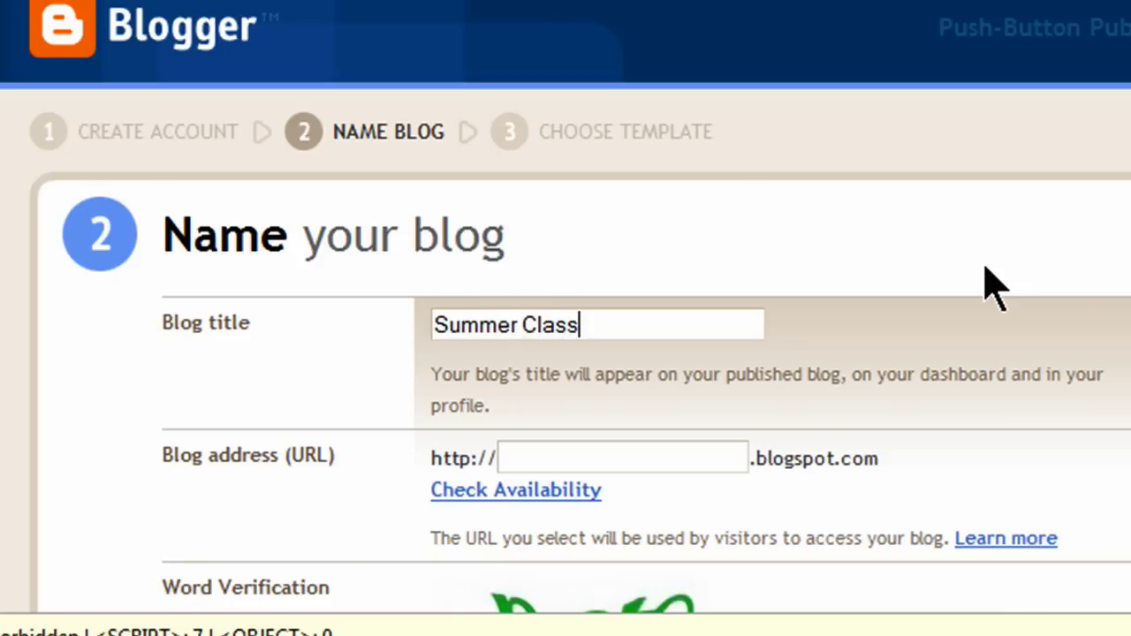
text(es)
key(BackSpace)
key(BackSpace)
key(BackSpace)
key(BackSpace)
key(BackSpace)
key(BackSpace)
key(BackSpace)
key(BackSpace)
text(T)
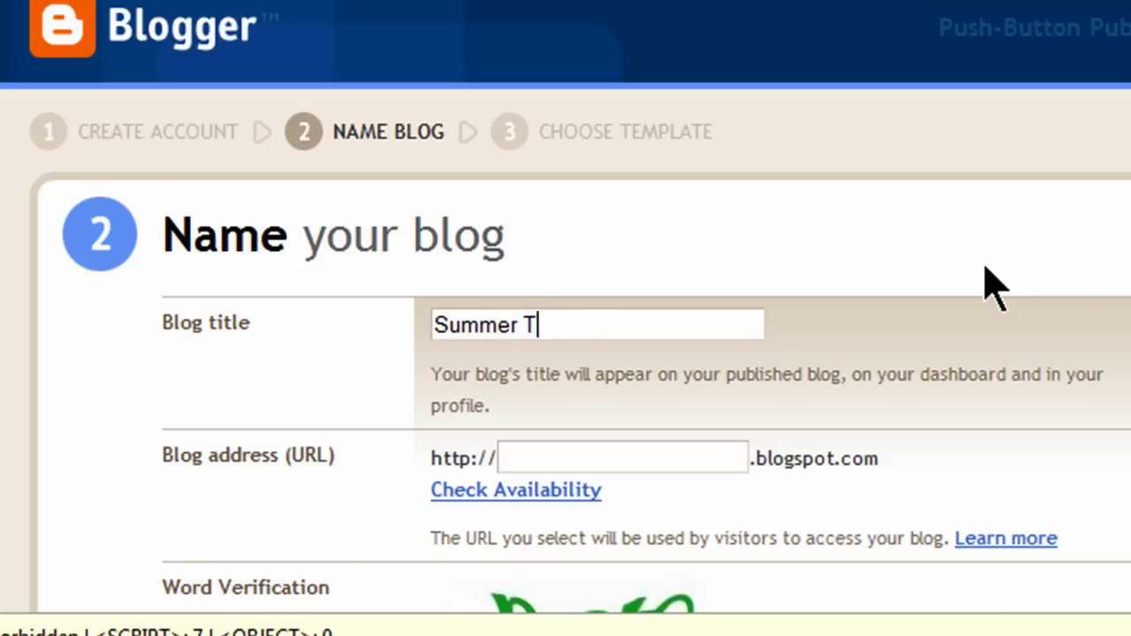
text(est Blog)
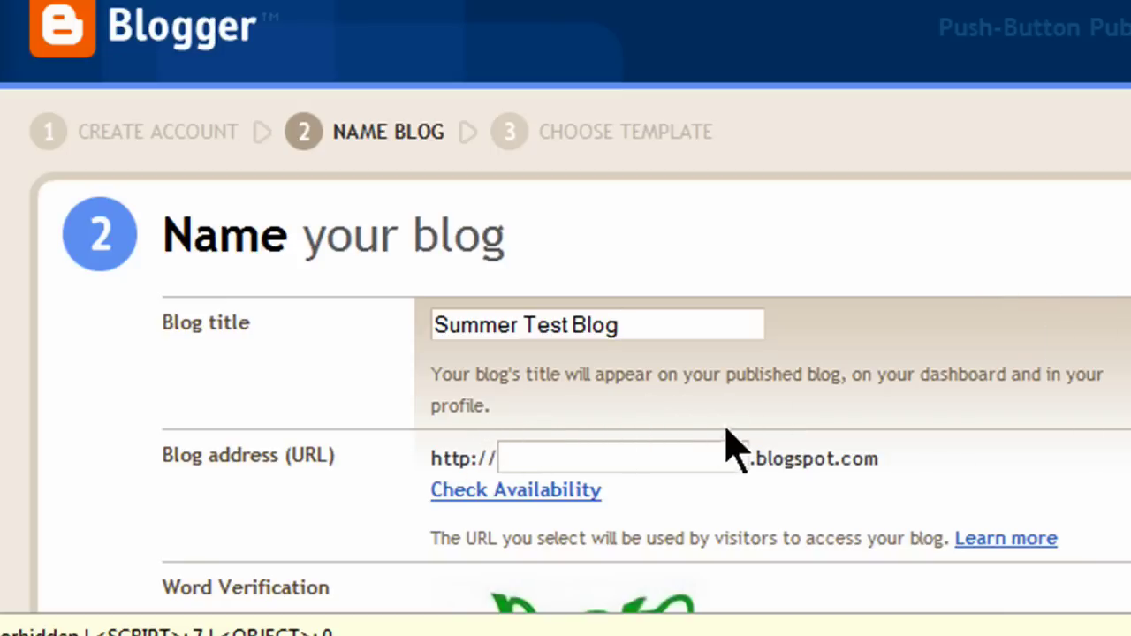
Step: Enter a blogspot address, replace its 'summer' part, and confirm the revised address is available
click(610, 457)
text(ralphsummer)
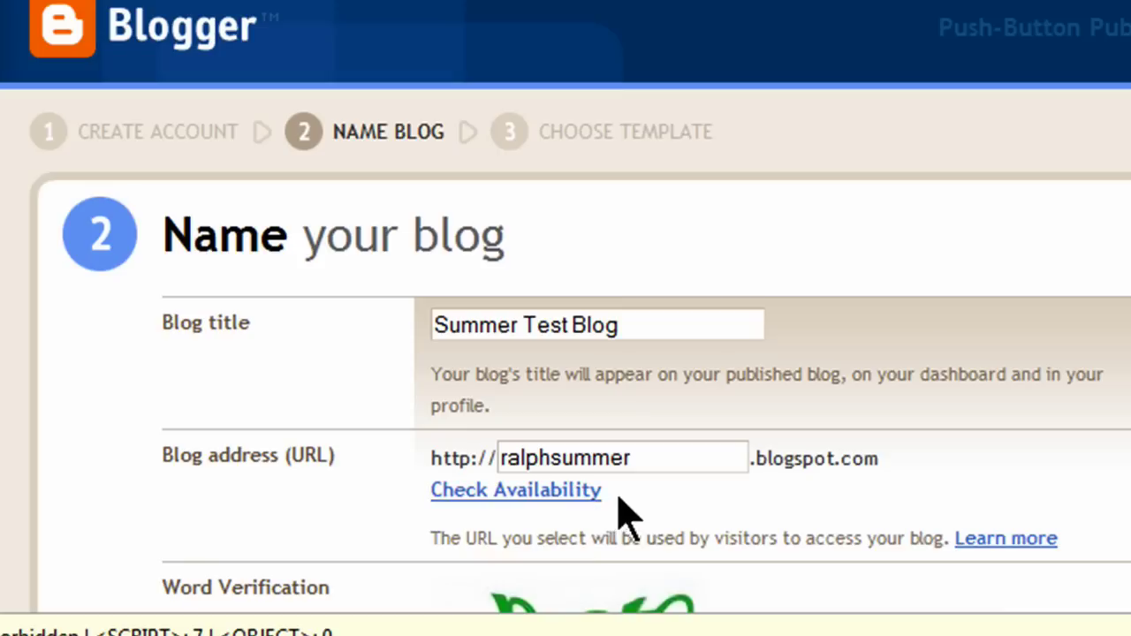
click(528, 507)
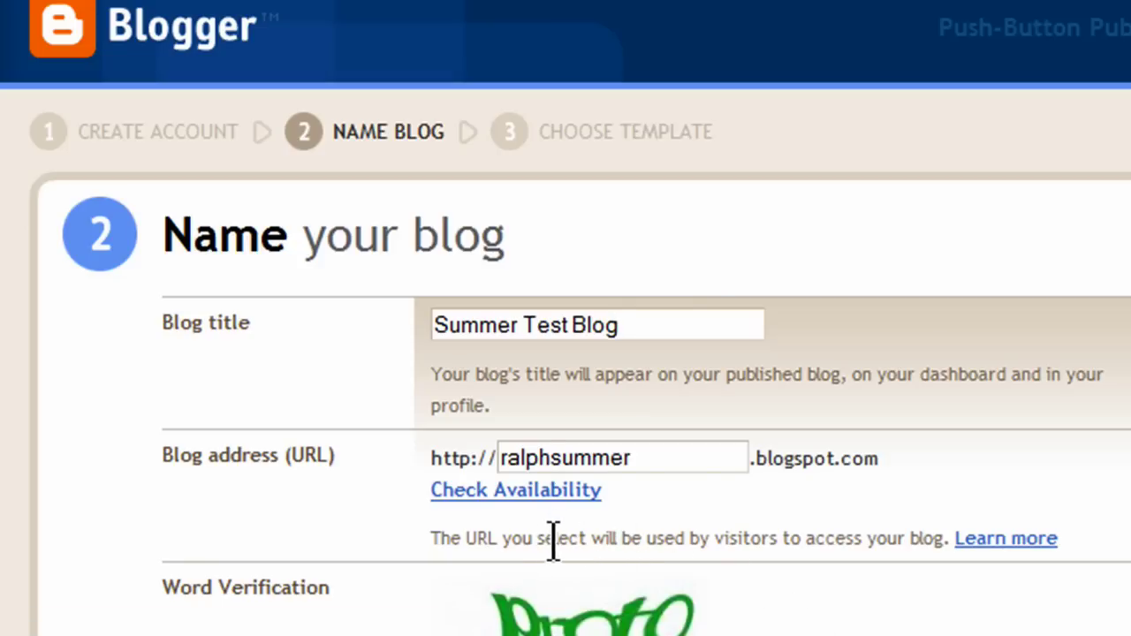
click(535, 492)
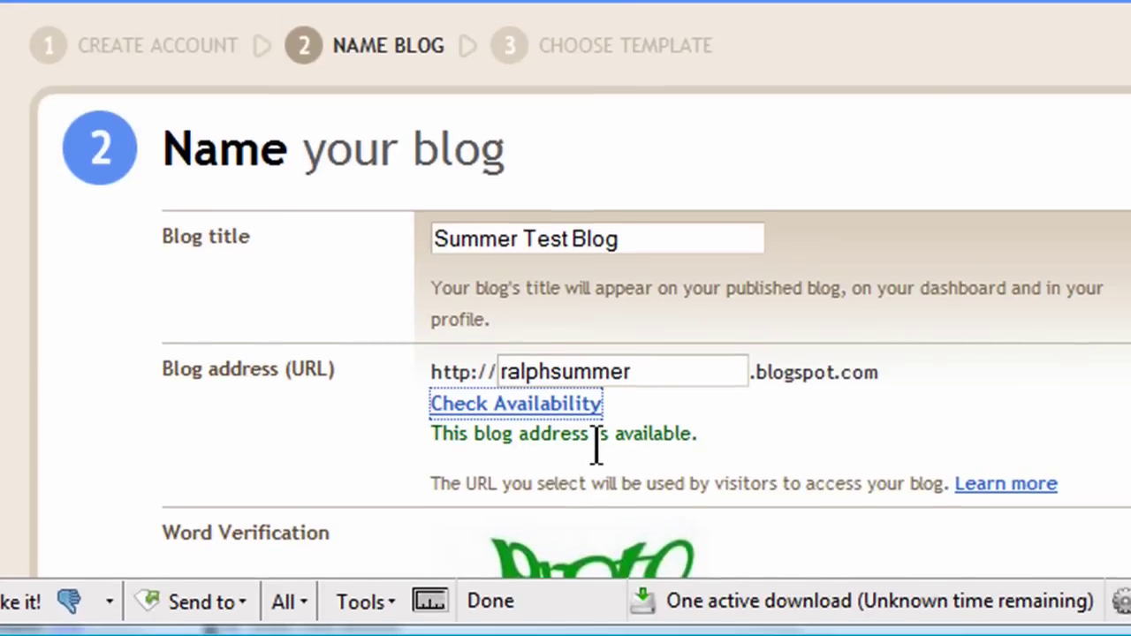
click(551, 372)
drag(551, 372, 638, 371)
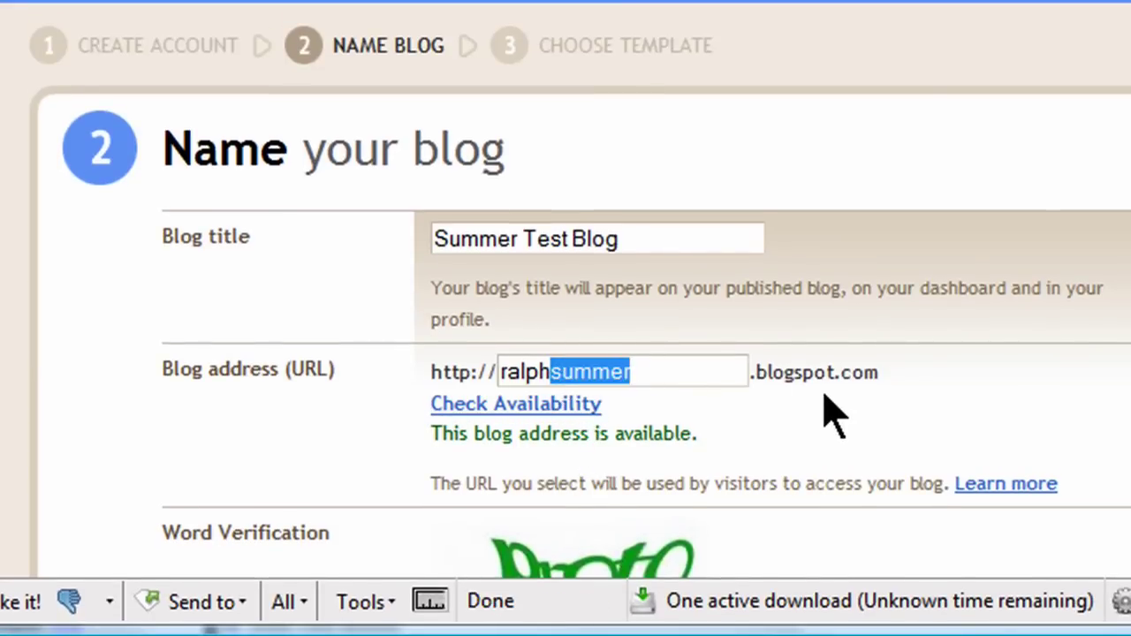
text(phillips)
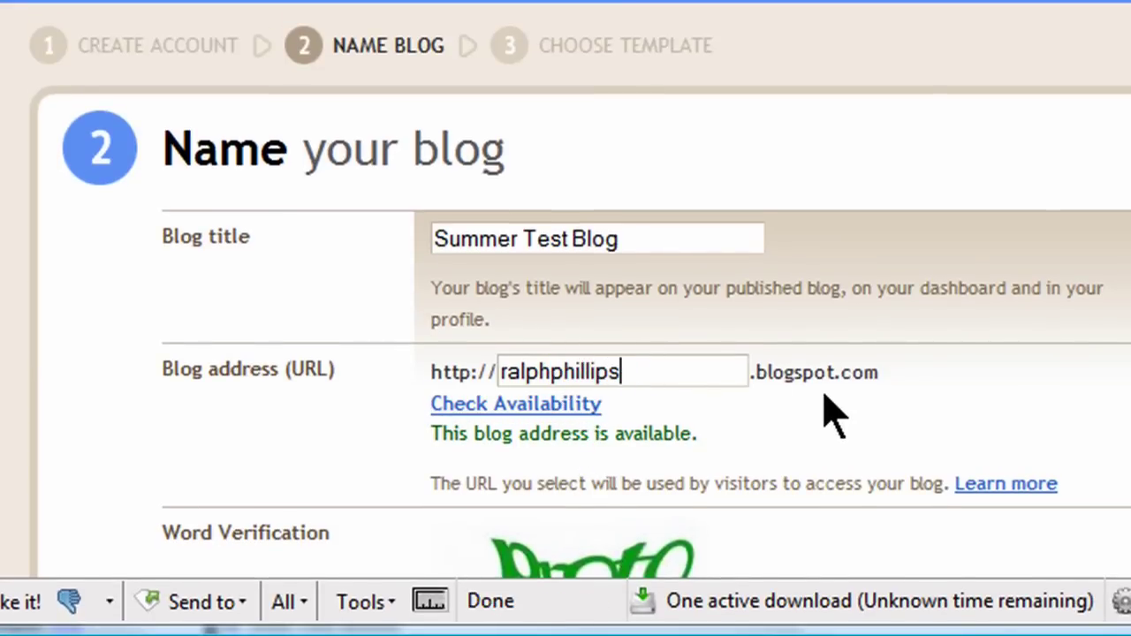
click(574, 408)
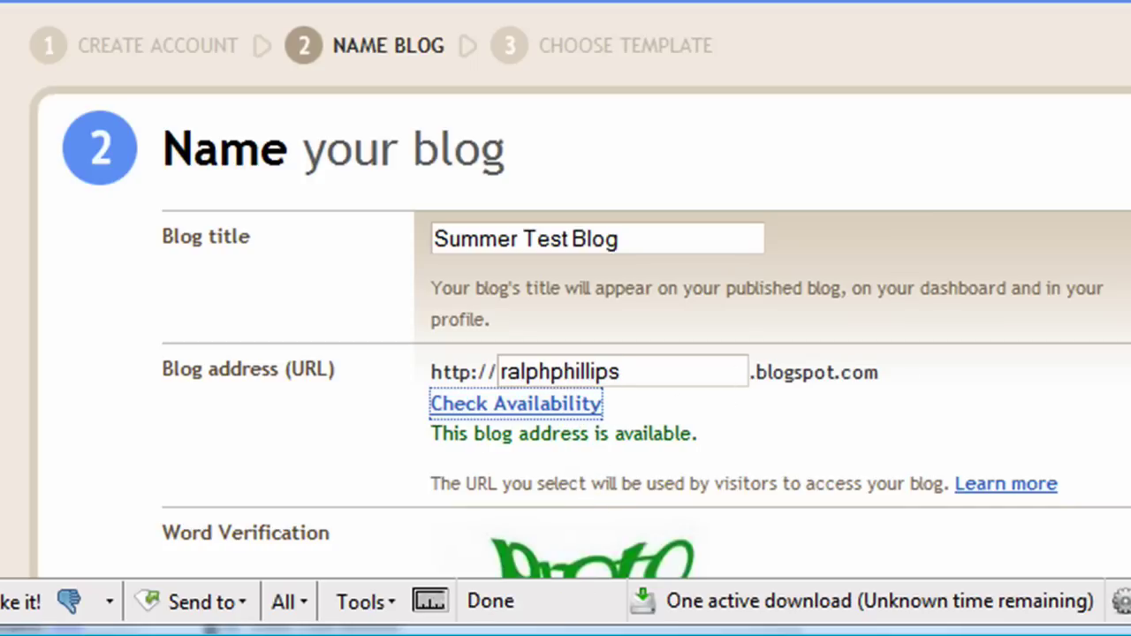
Step: Enter the word-verification characters and submit the blog naming form
scroll(566, 353, down, 3)
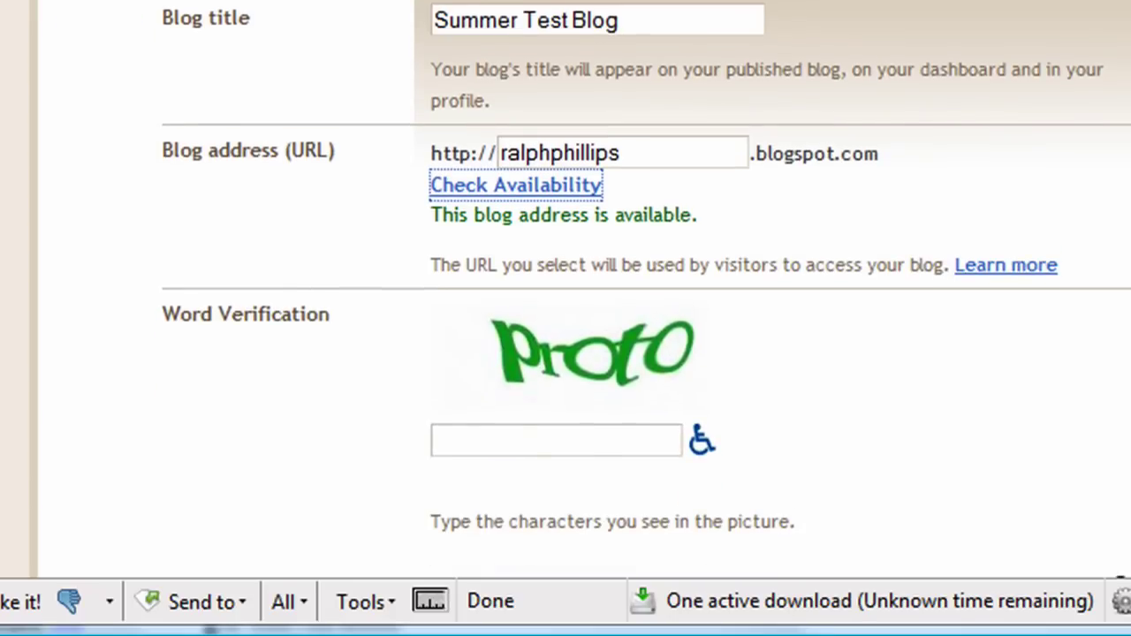
scroll(565, 318, down, 2)
click(581, 286)
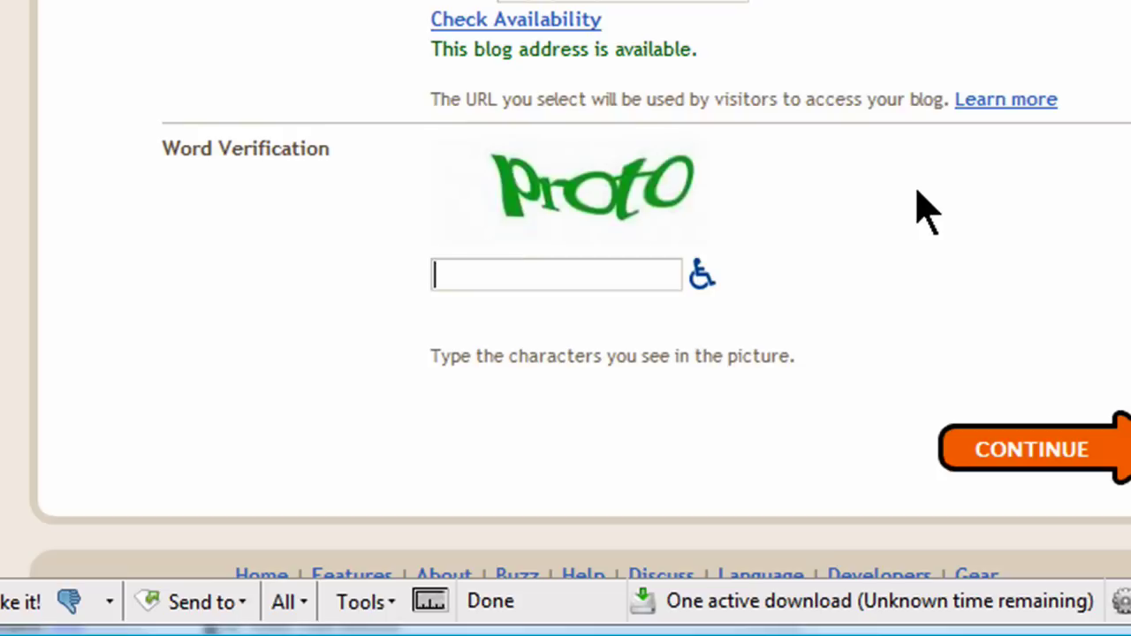
text(proto)
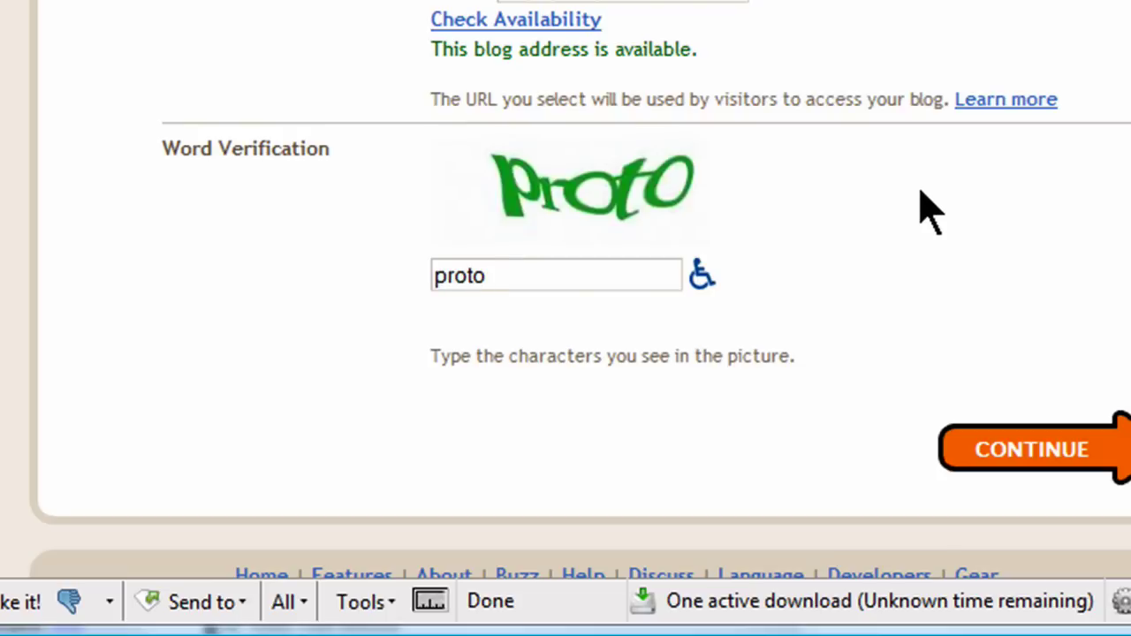
click(1074, 465)
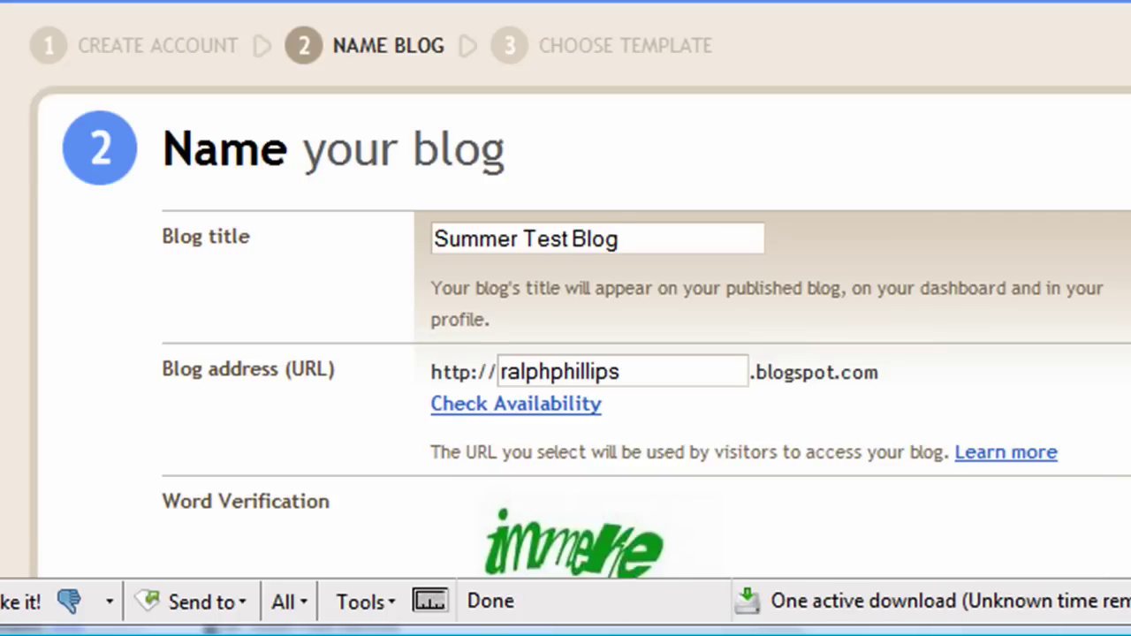
Step: After the rejection, enter the new verification characters and submit the form again
scroll(566, 353, down, 2)
scroll(565, 353, down, 2)
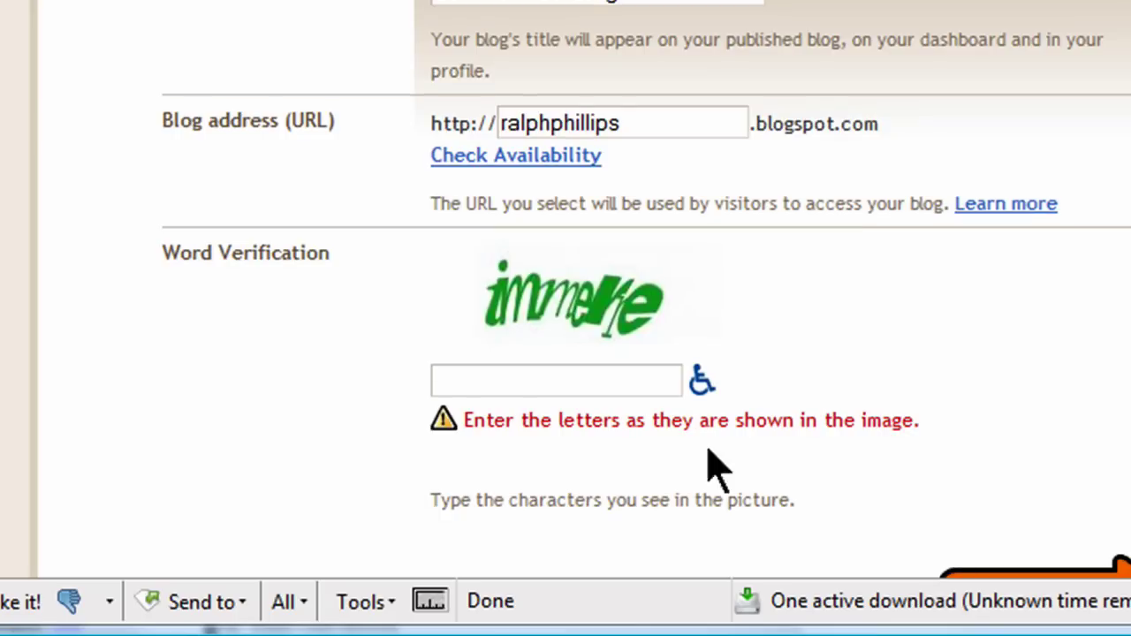
click(641, 376)
text(immer)
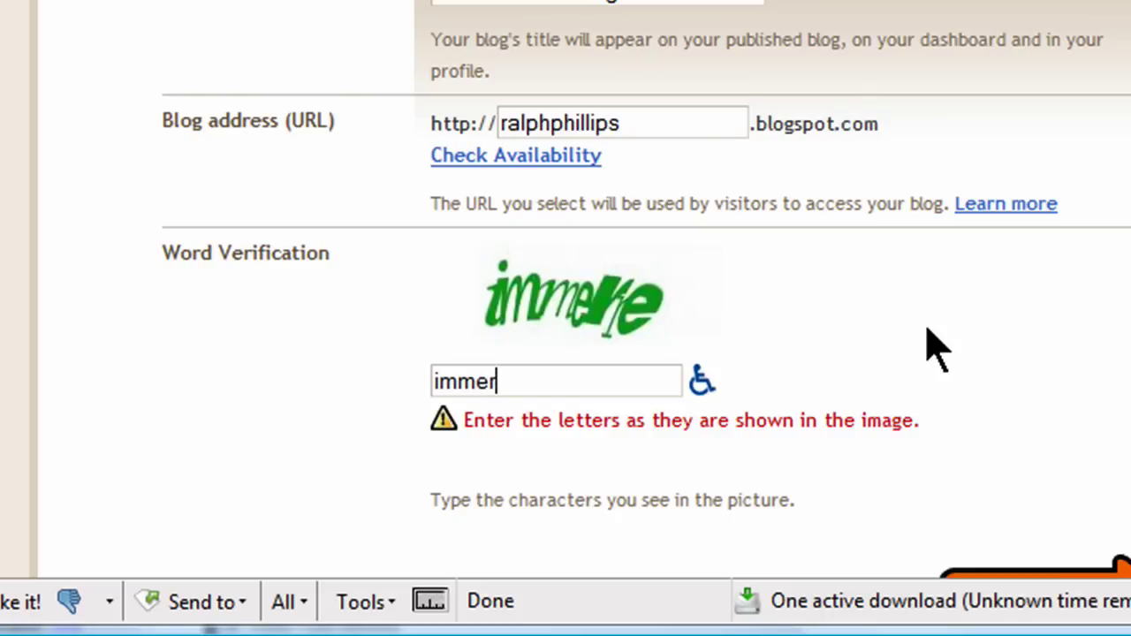
text(re)
scroll(645, 291, down, 3)
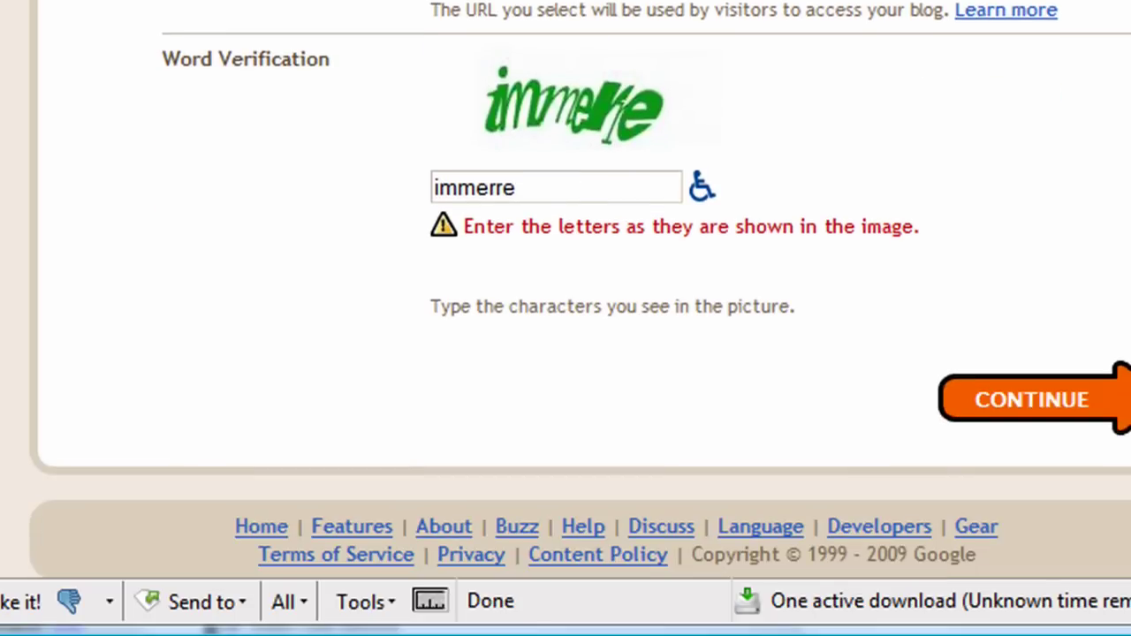
click(1071, 402)
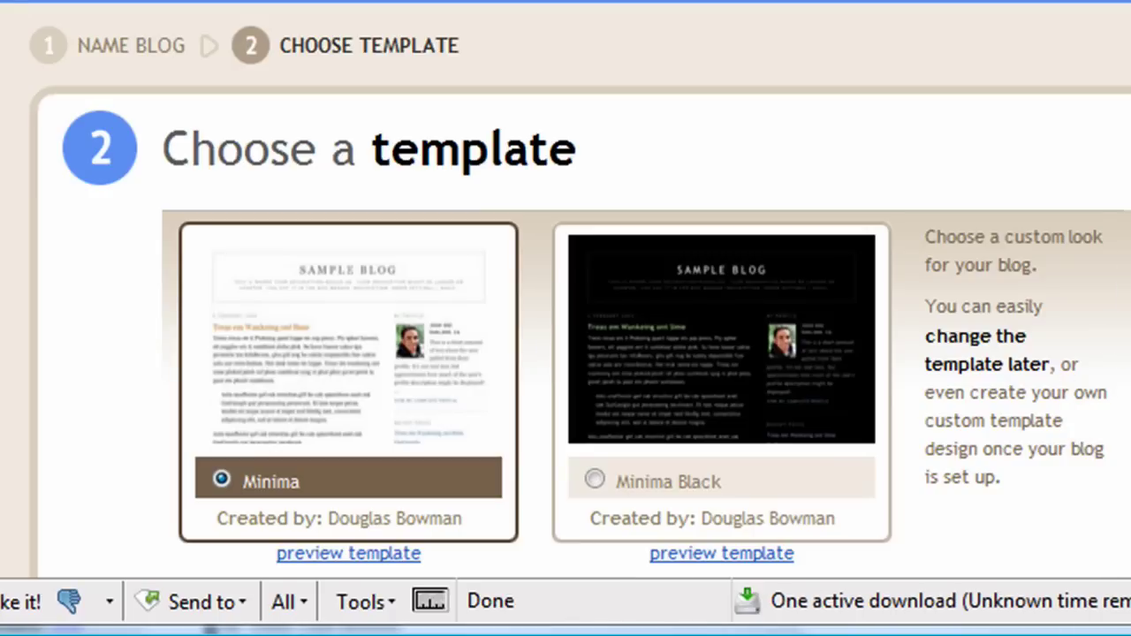
Step: Browse the template list and select Rounders 3
scroll(565, 282, down, 4)
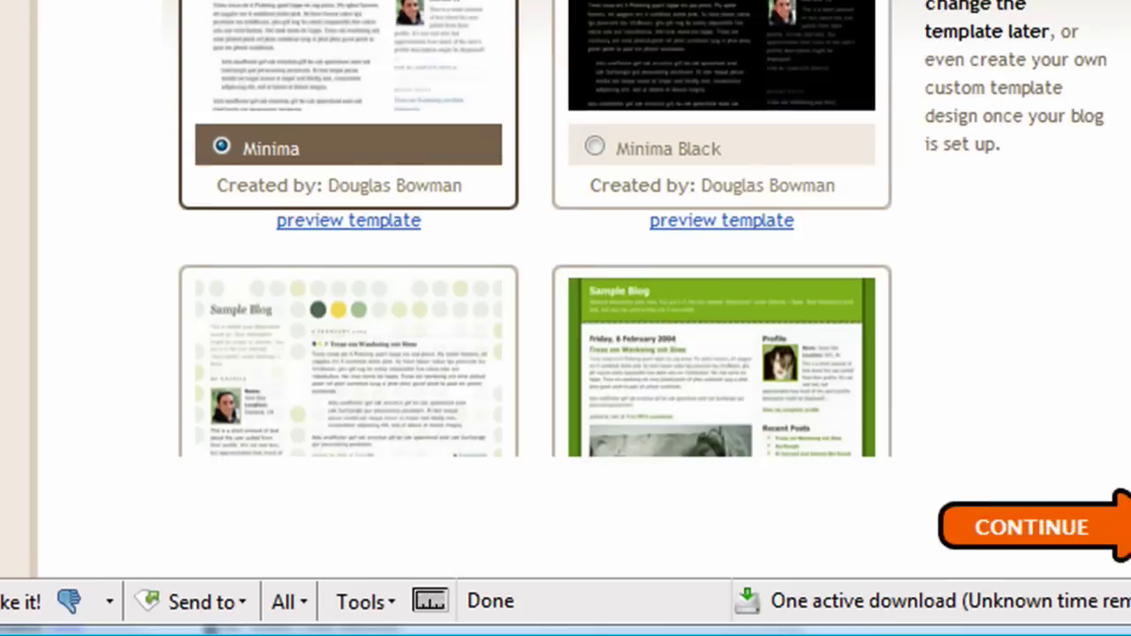
scroll(566, 283, down, 10)
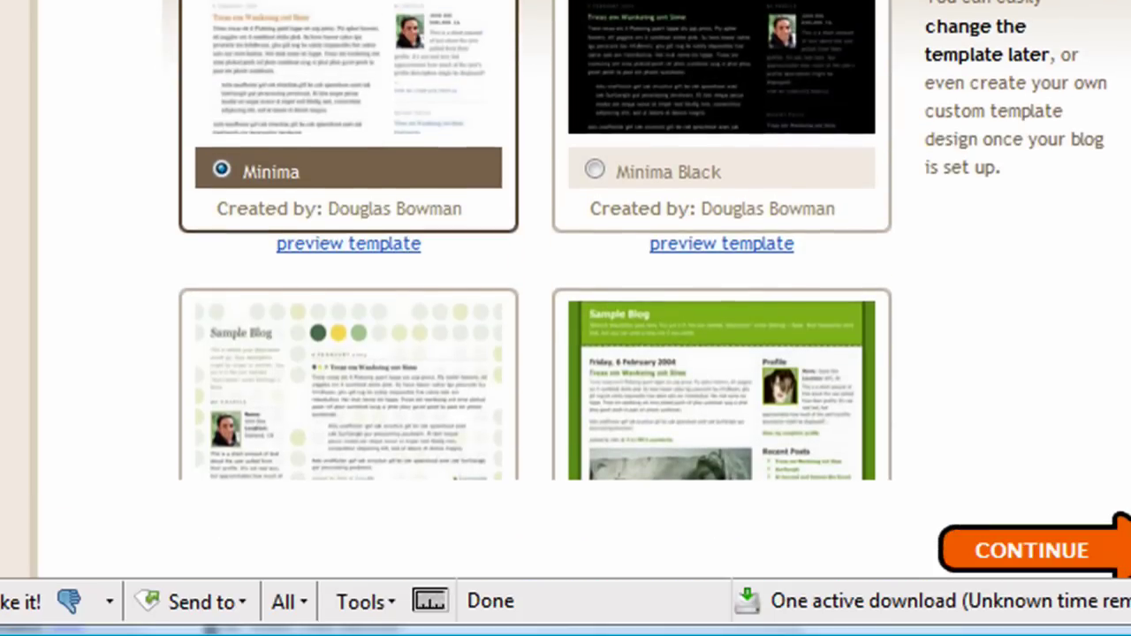
scroll(565, 282, down, 15)
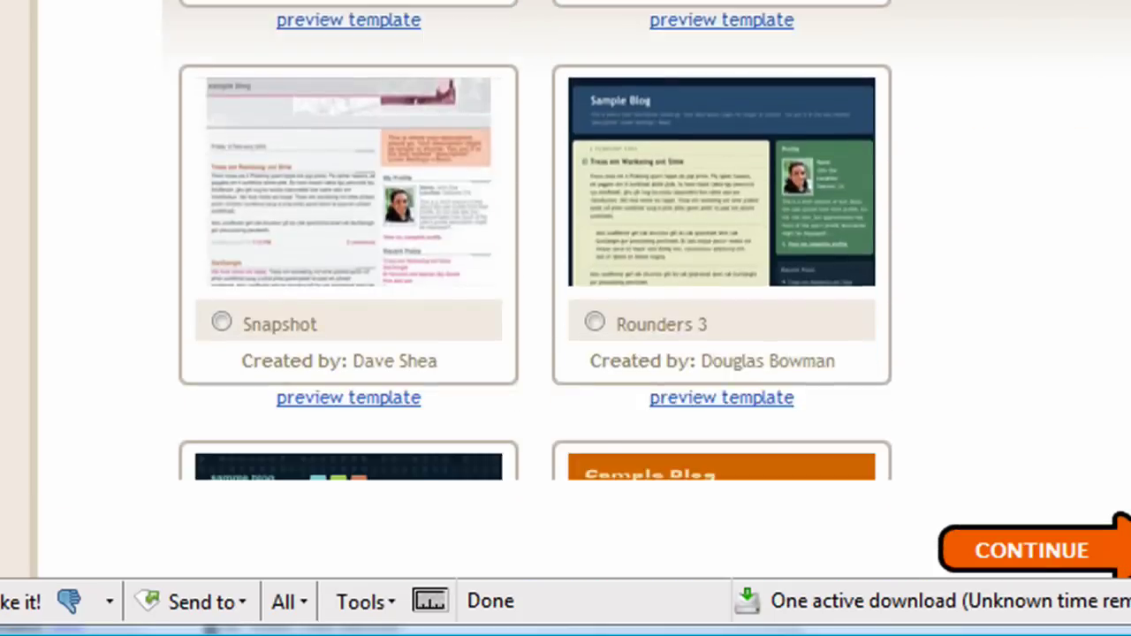
scroll(566, 283, up, 20)
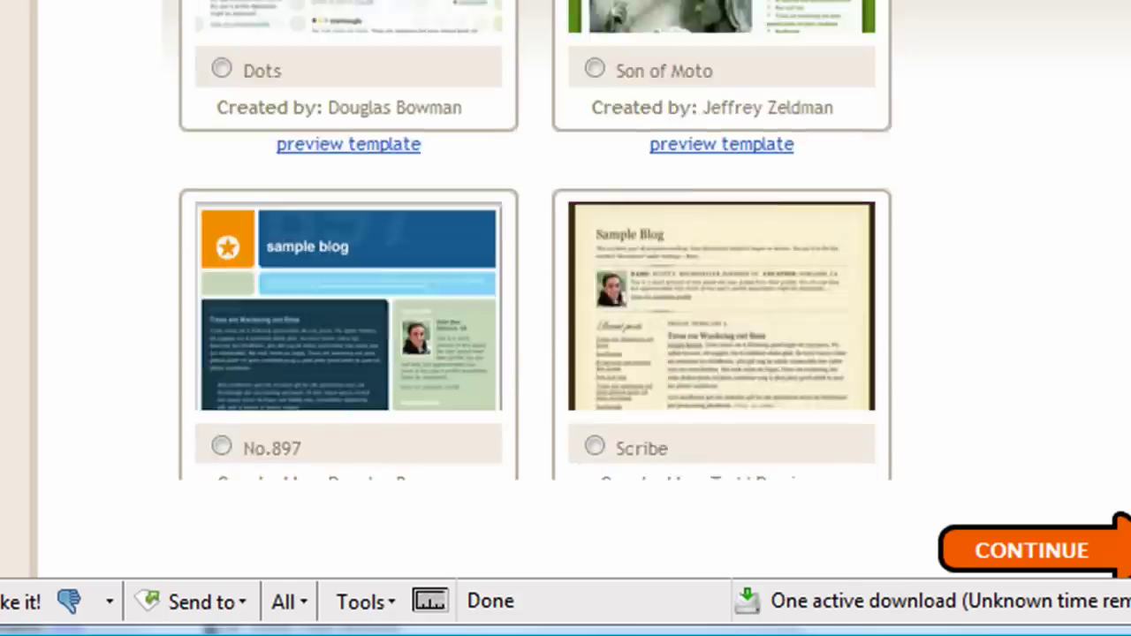
scroll(565, 283, down, 7)
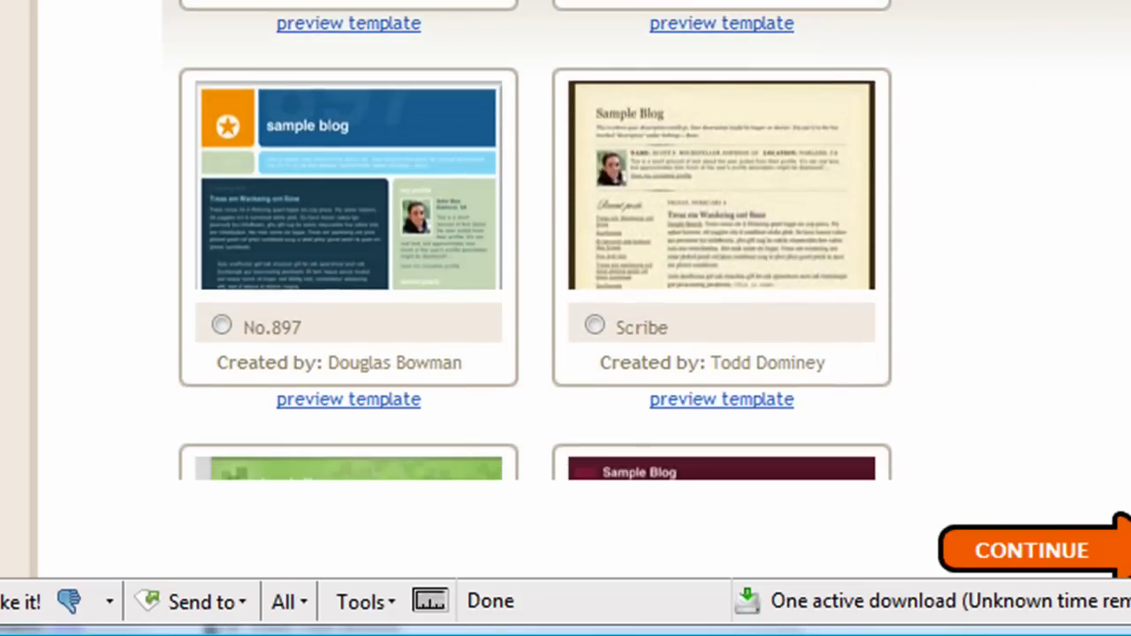
scroll(565, 283, down, 9)
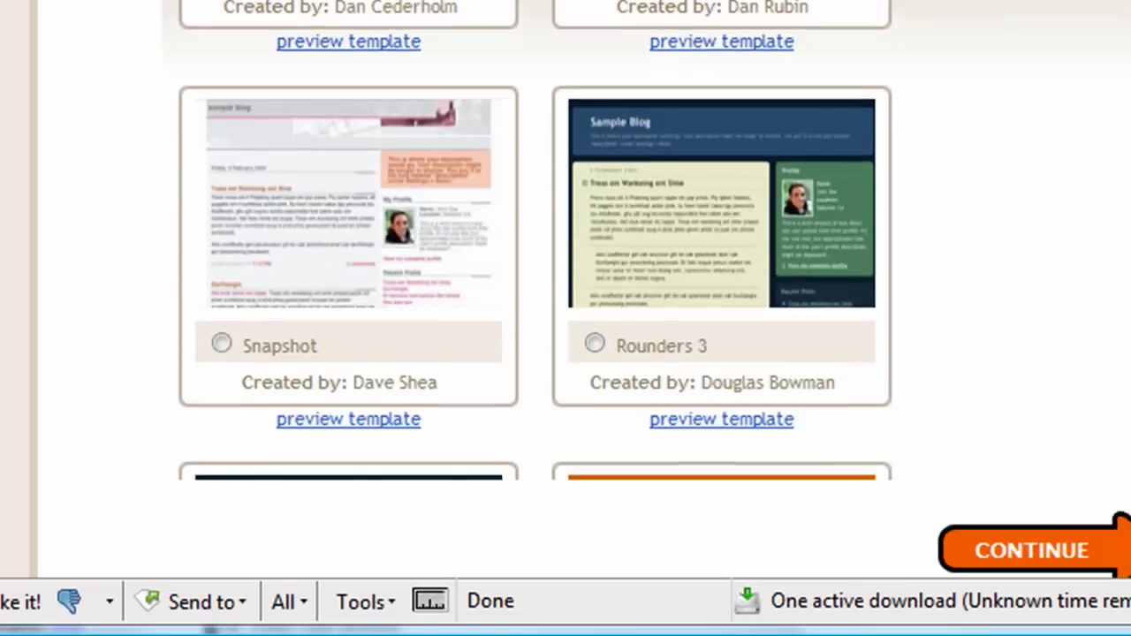
scroll(1060, 283, down, 2)
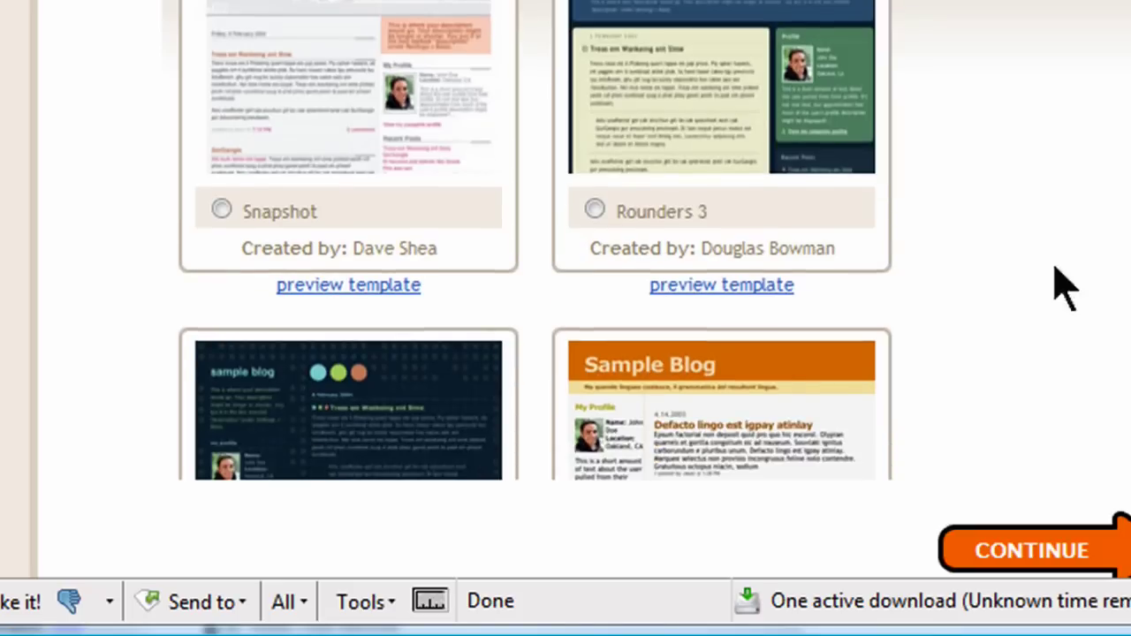
click(594, 210)
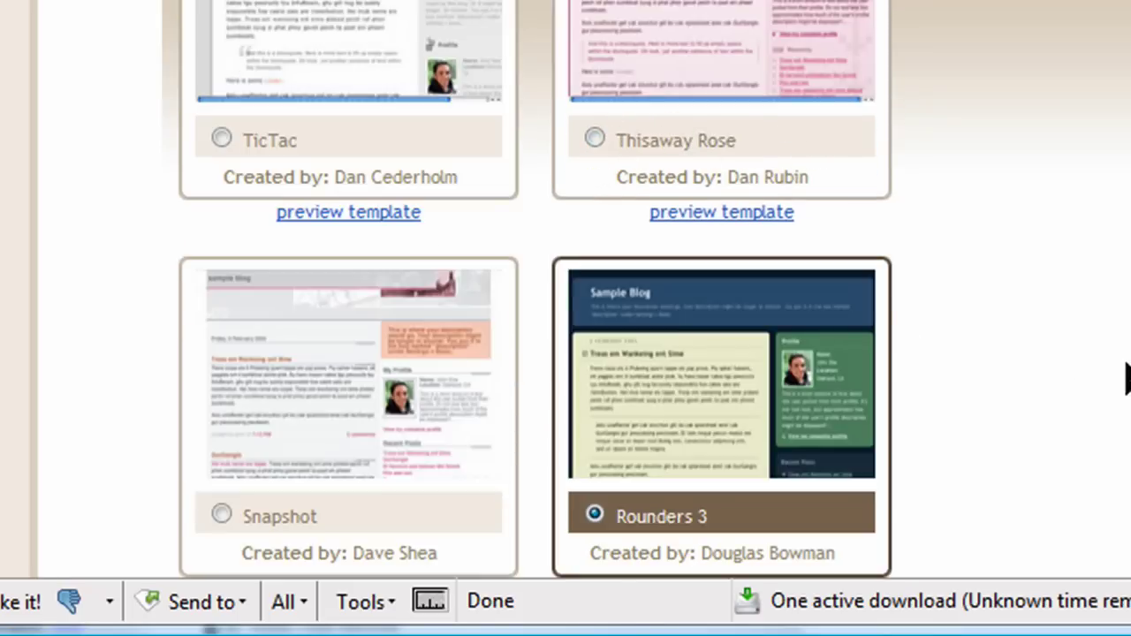
Step: Keep Rounders 3 and continue to create the blog
scroll(1060, 283, down, 9)
scroll(1060, 283, up, 11)
scroll(1060, 282, down, 4)
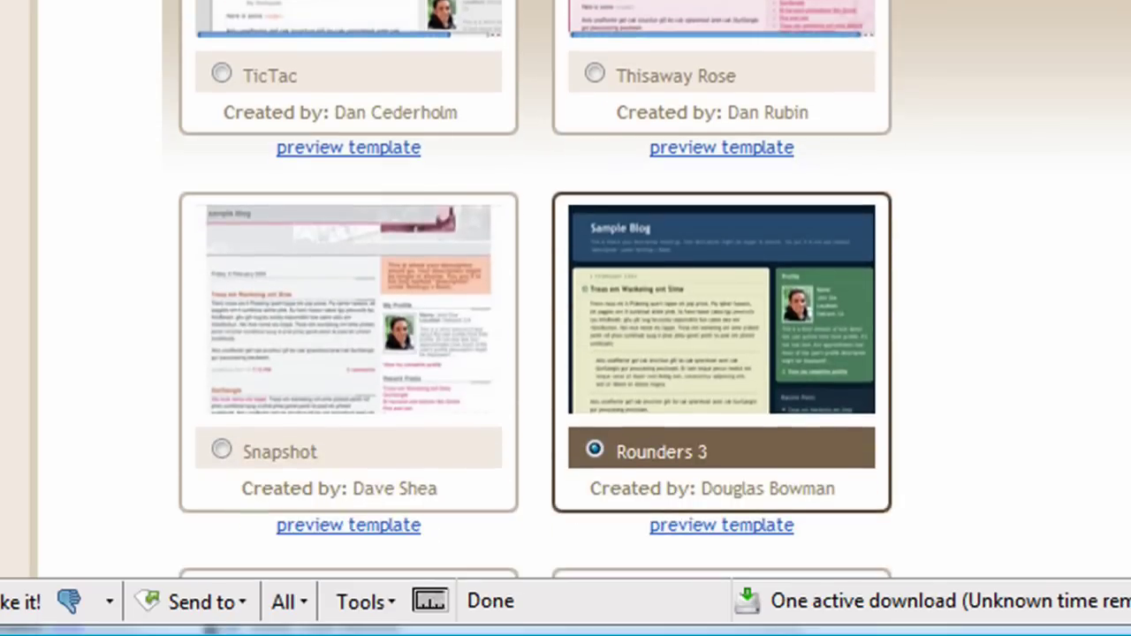
scroll(566, 291, down, 4)
scroll(565, 291, up, 10)
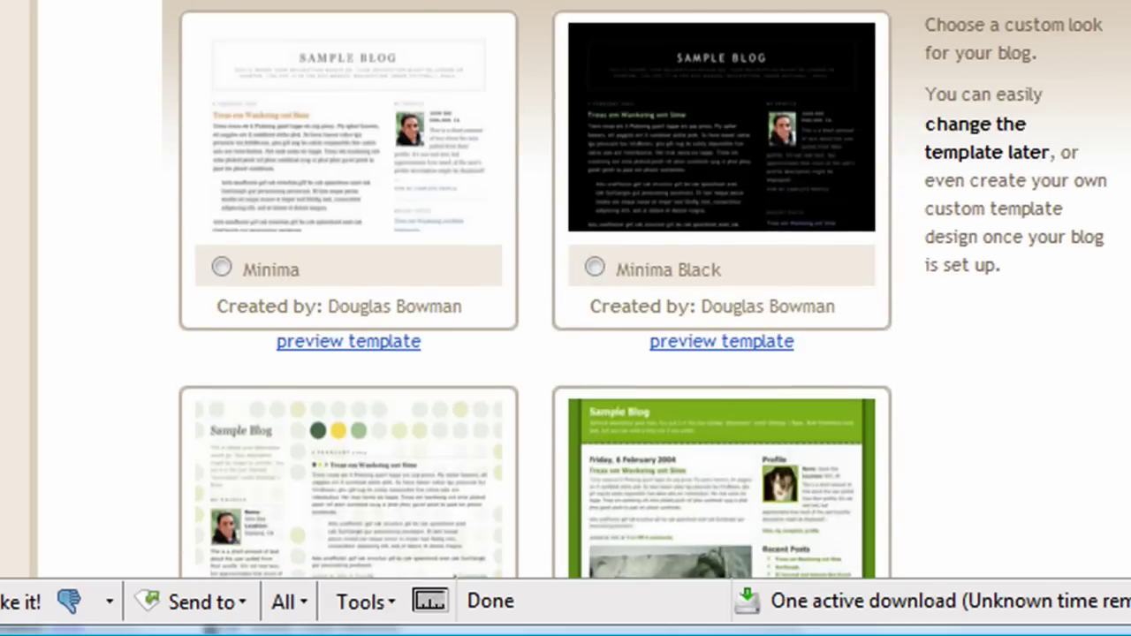
scroll(565, 292, down, 10)
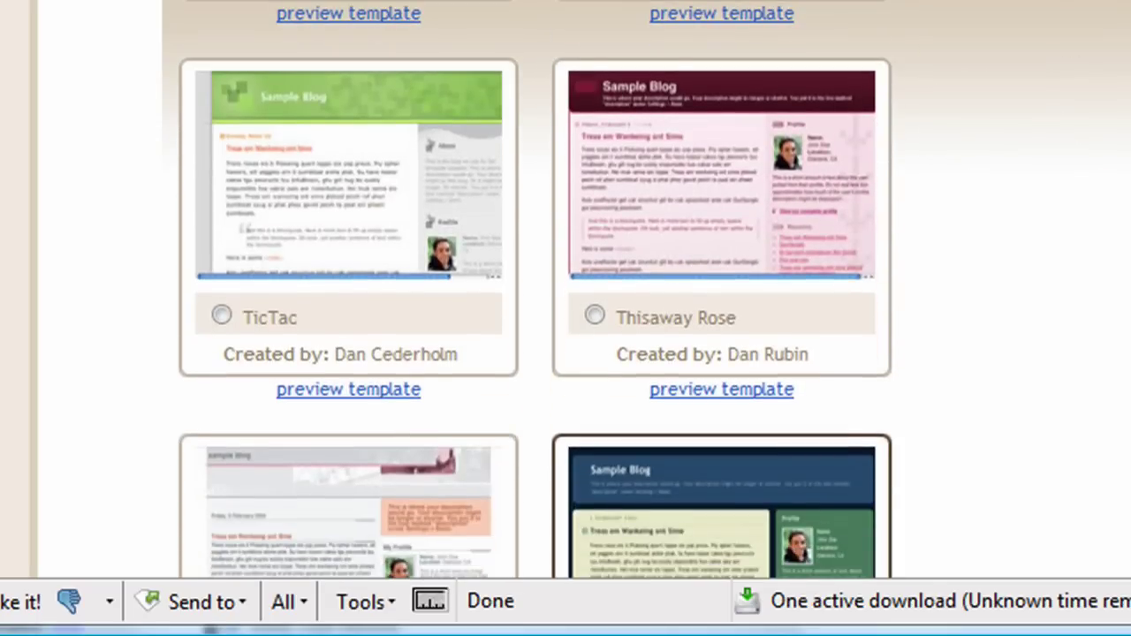
scroll(566, 292, down, 7)
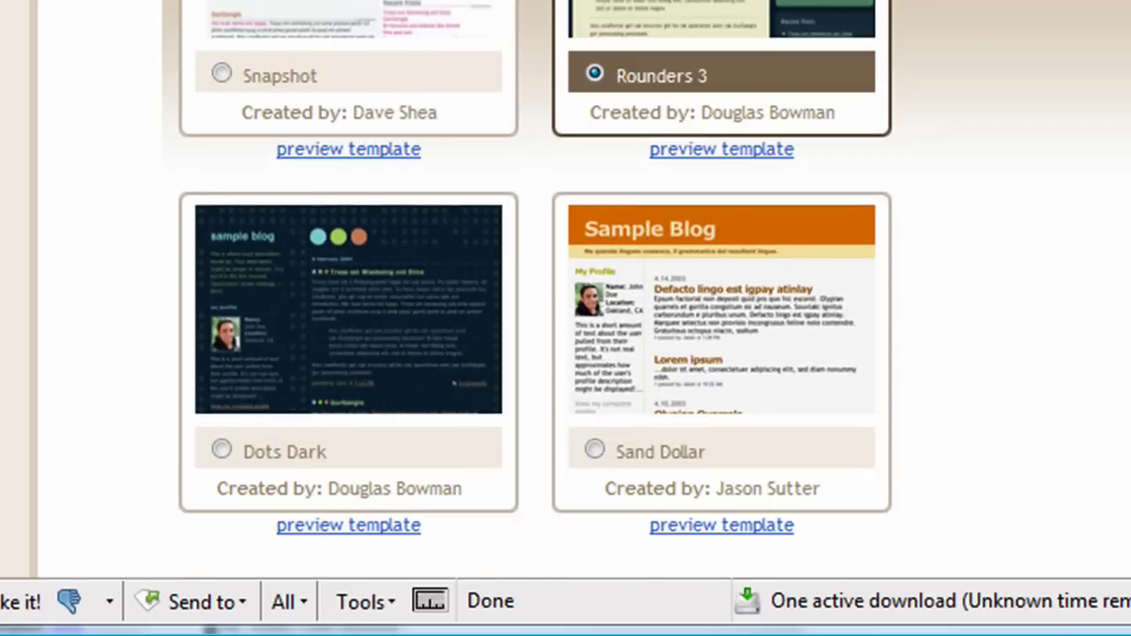
scroll(565, 292, down, 8)
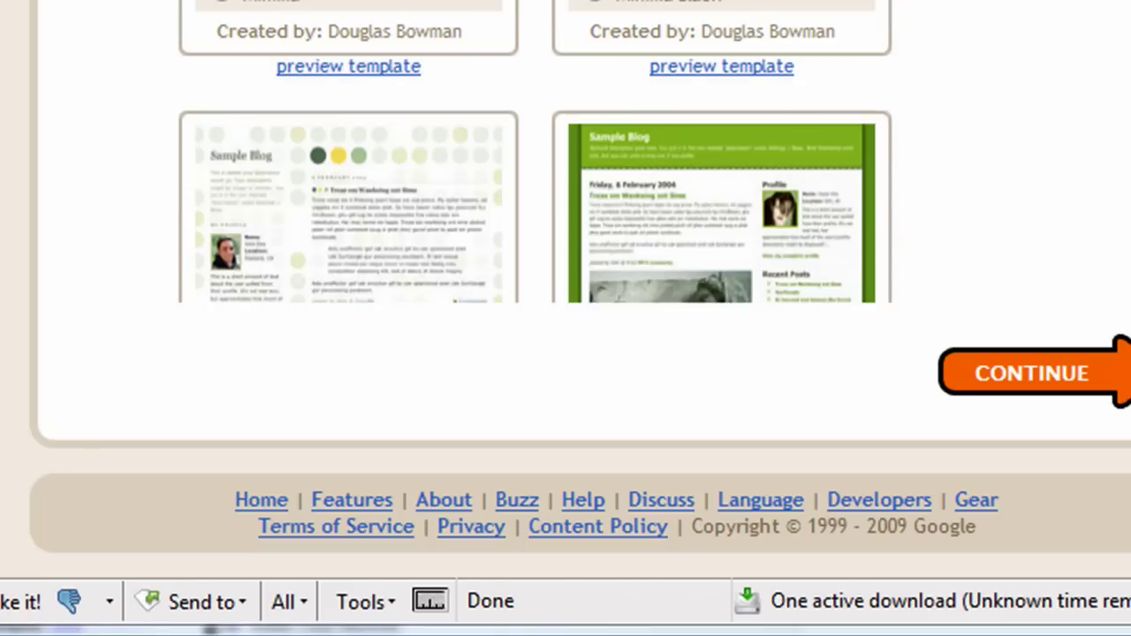
click(1001, 380)
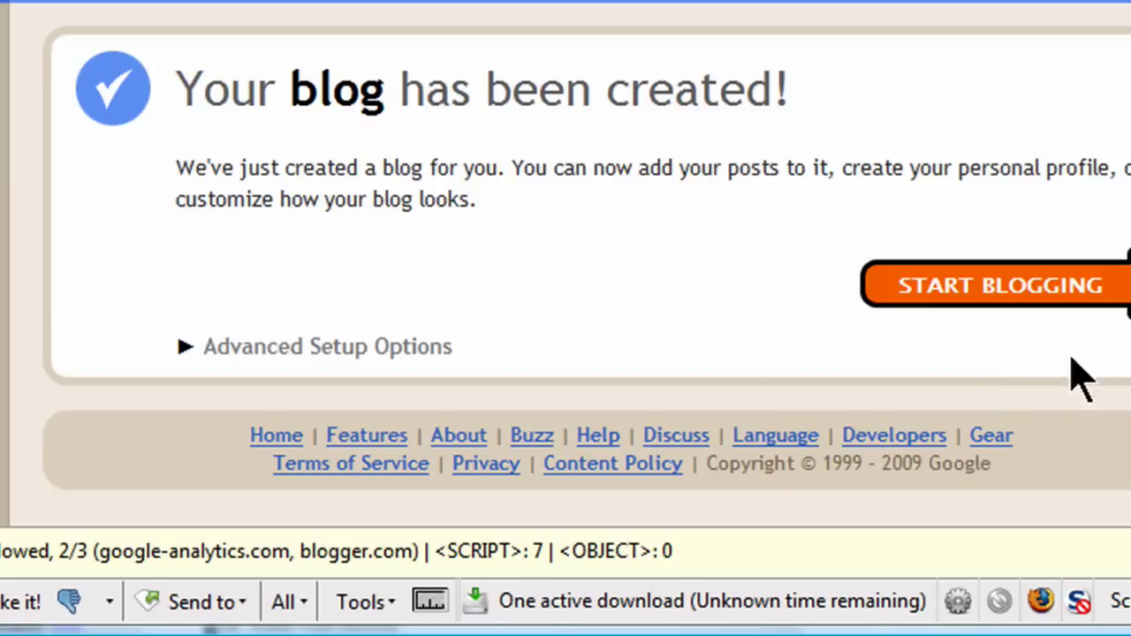
Step: Start a new post titled 'Blogs are Fun!'
click(1014, 298)
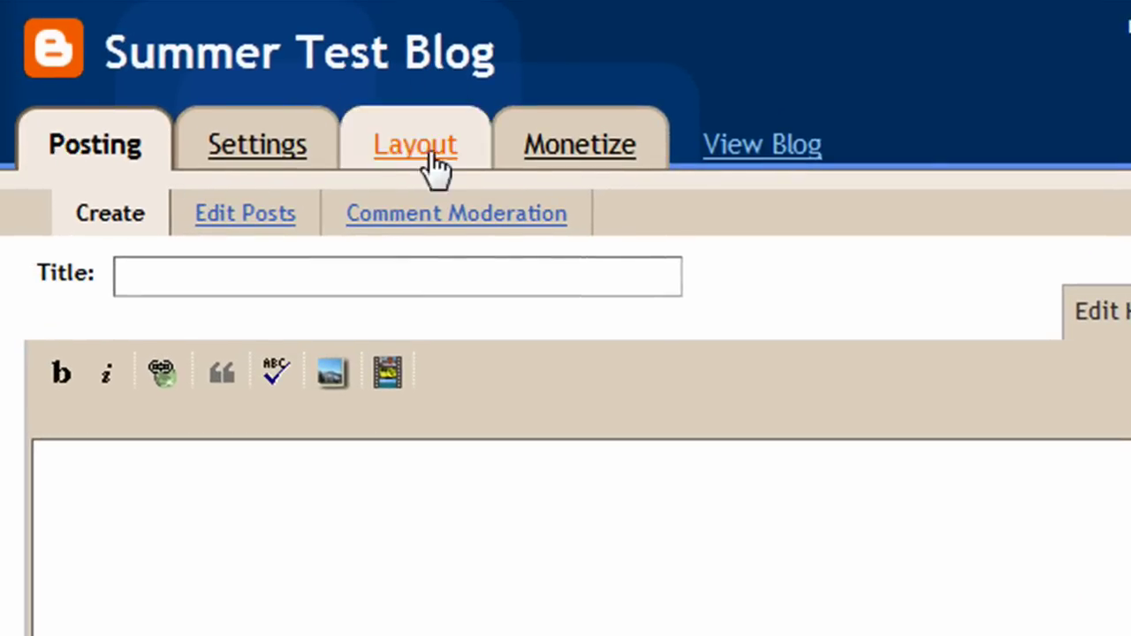
click(159, 268)
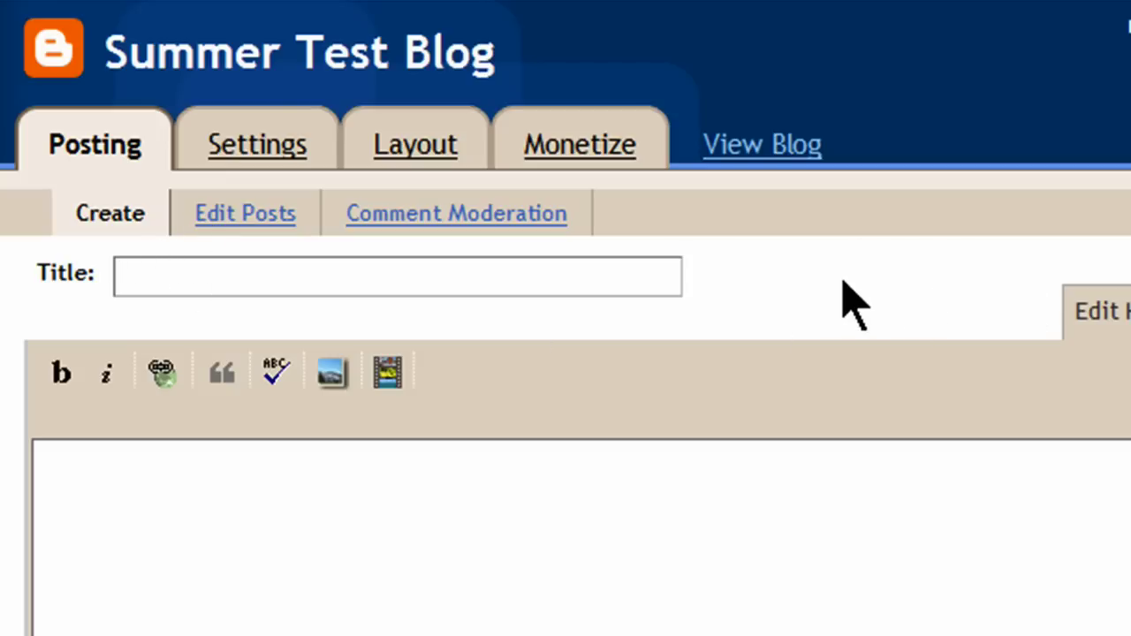
text(Blogs are Fun)
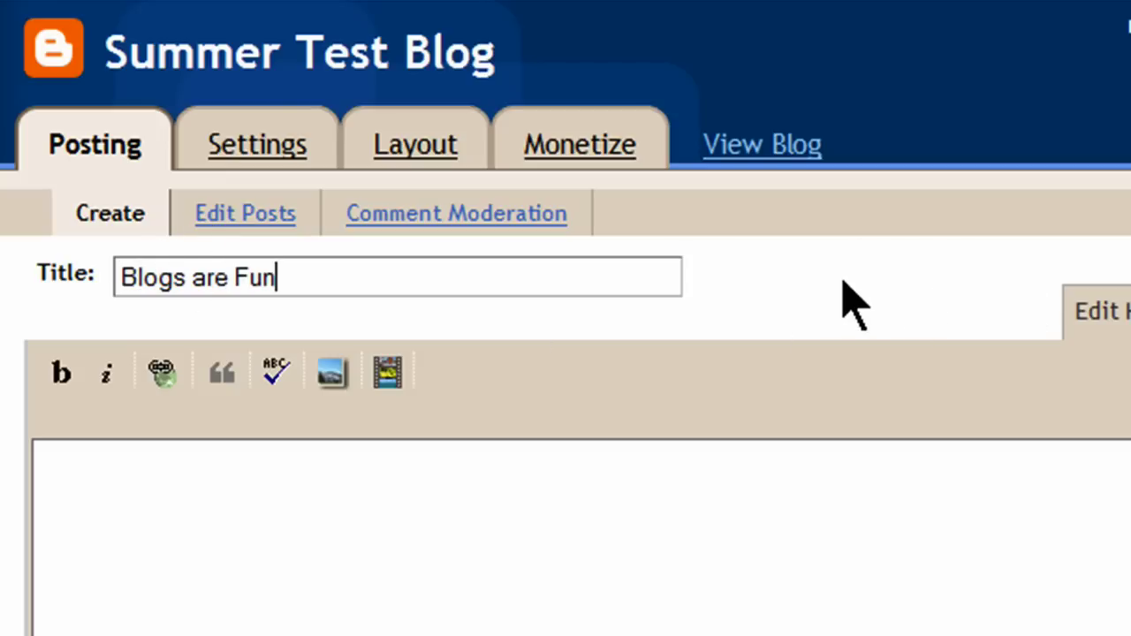
text(!)
Step: Write the body 'This is some text in my first post on my new blog.' and add a new line
click(167, 486)
text(This is )
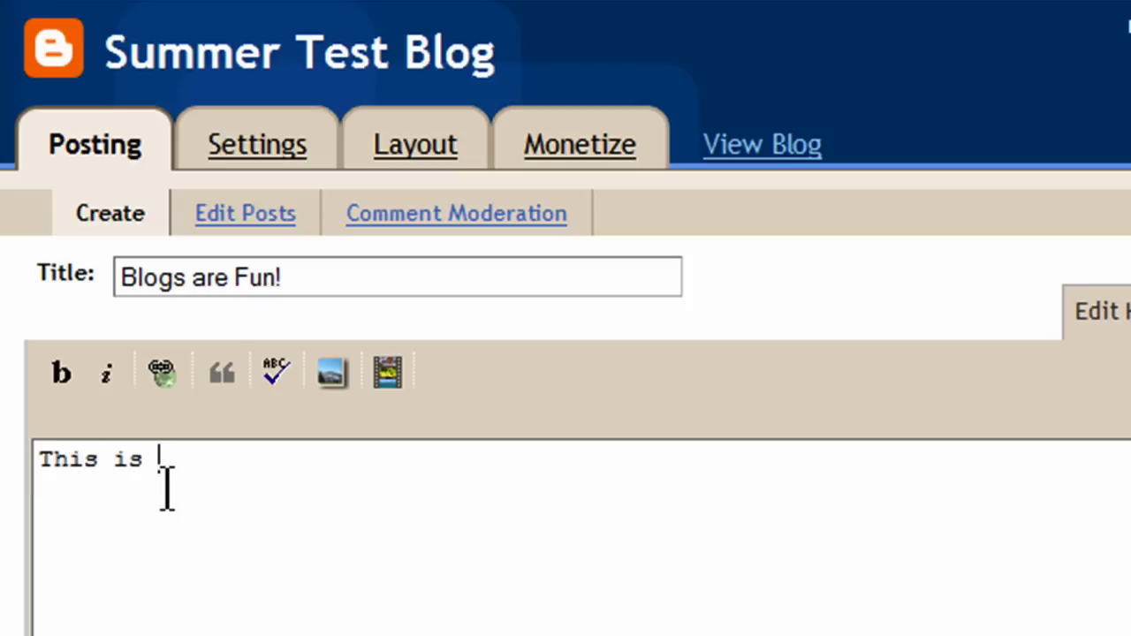
text(some text in f)
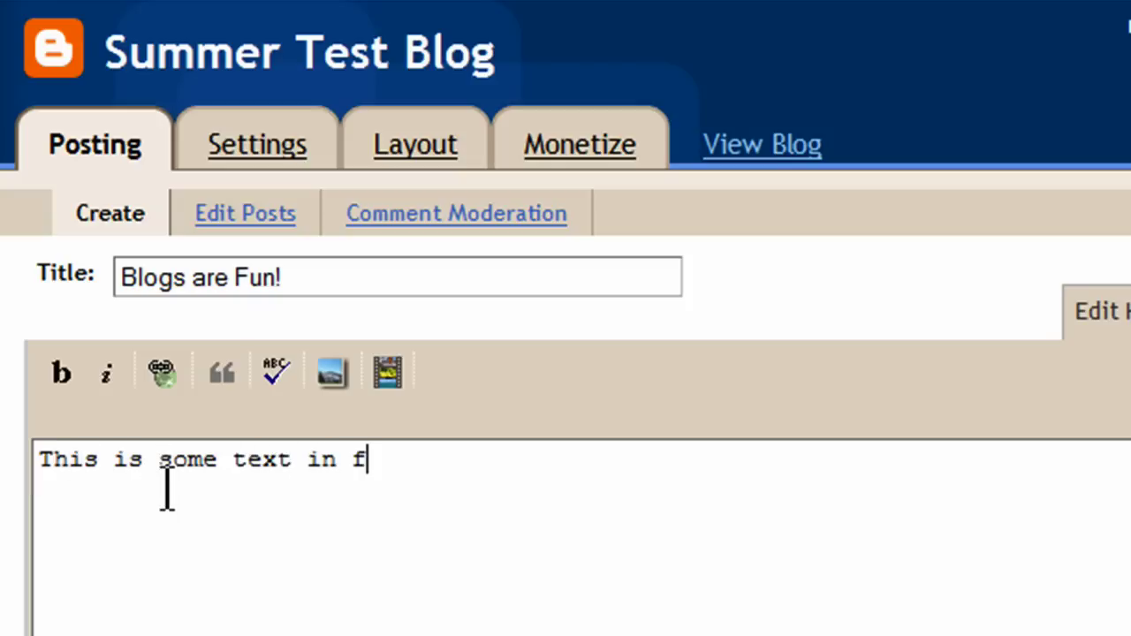
key(BackSpace)
text(my f)
key(BackSpace)
text(t)
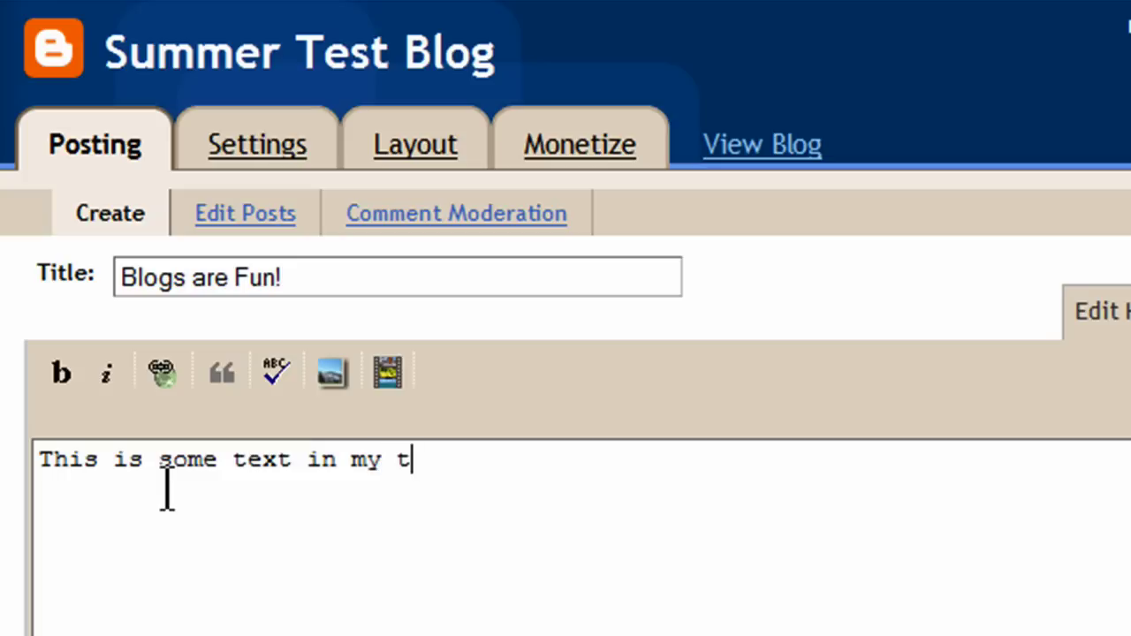
text(est)
key(BackSpace)
key(BackSpace)
key(BackSpace)
key(BackSpace)
text(first p)
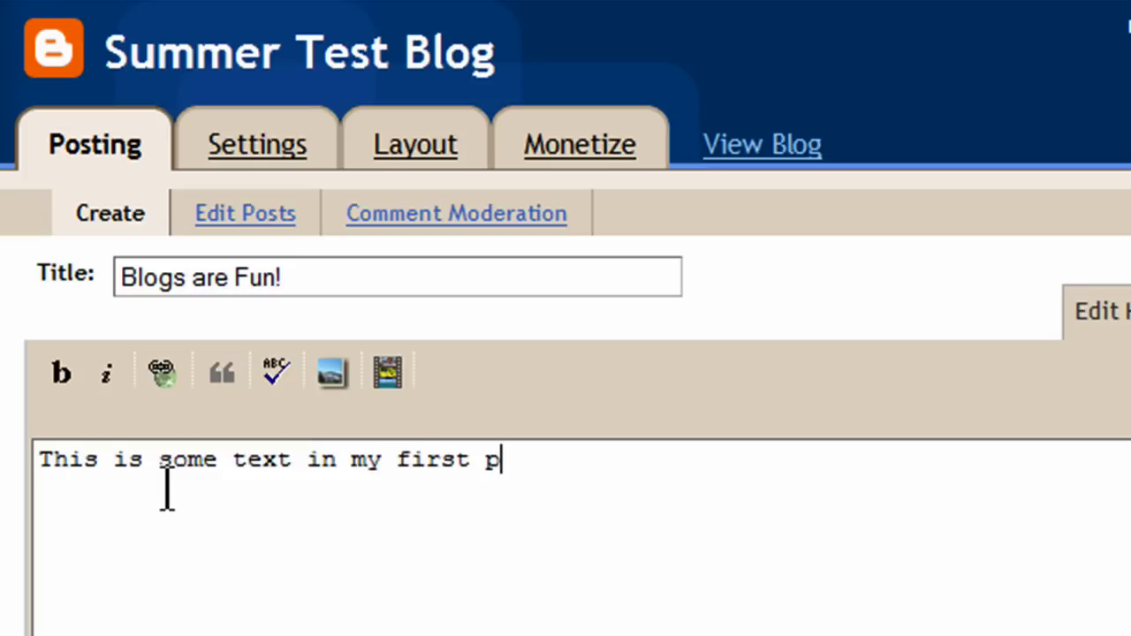
text(ostin)
key(BackSpace)
key(BackSpace)
text(on )
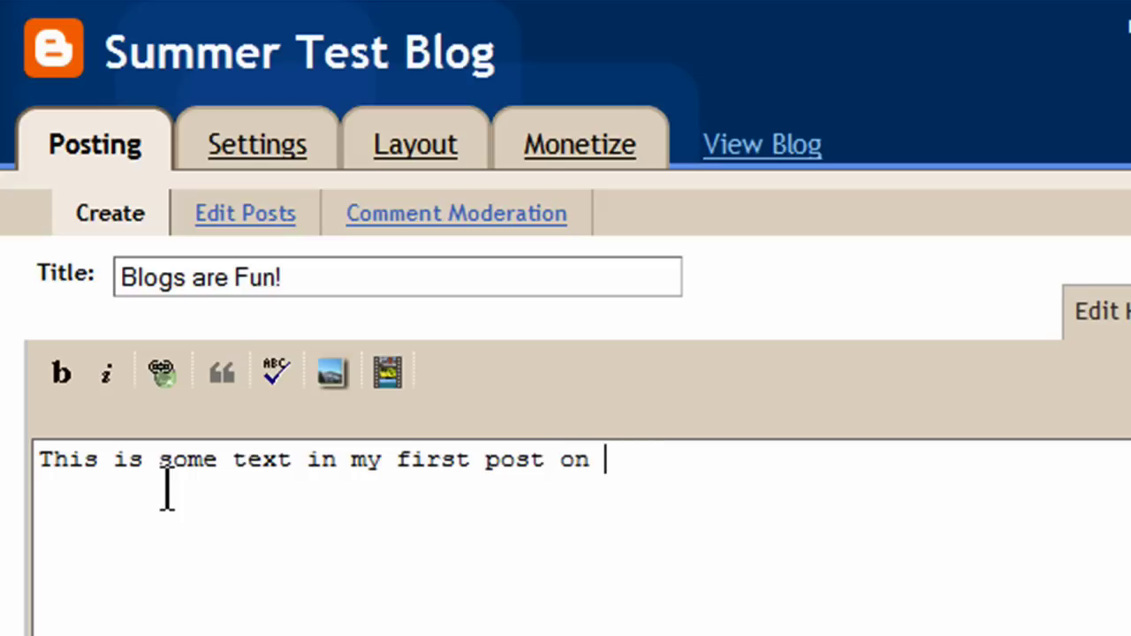
text(my new blog.)
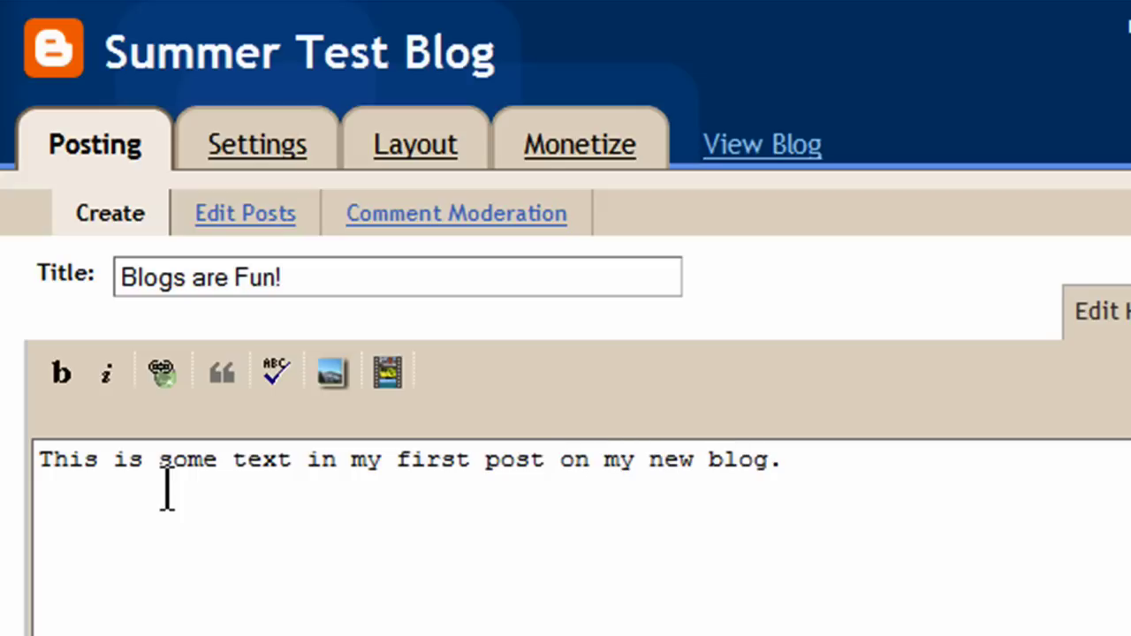
key(Return)
key(Return)
Step: Open the image upload form and its file browser, dismissing the location error
click(334, 374)
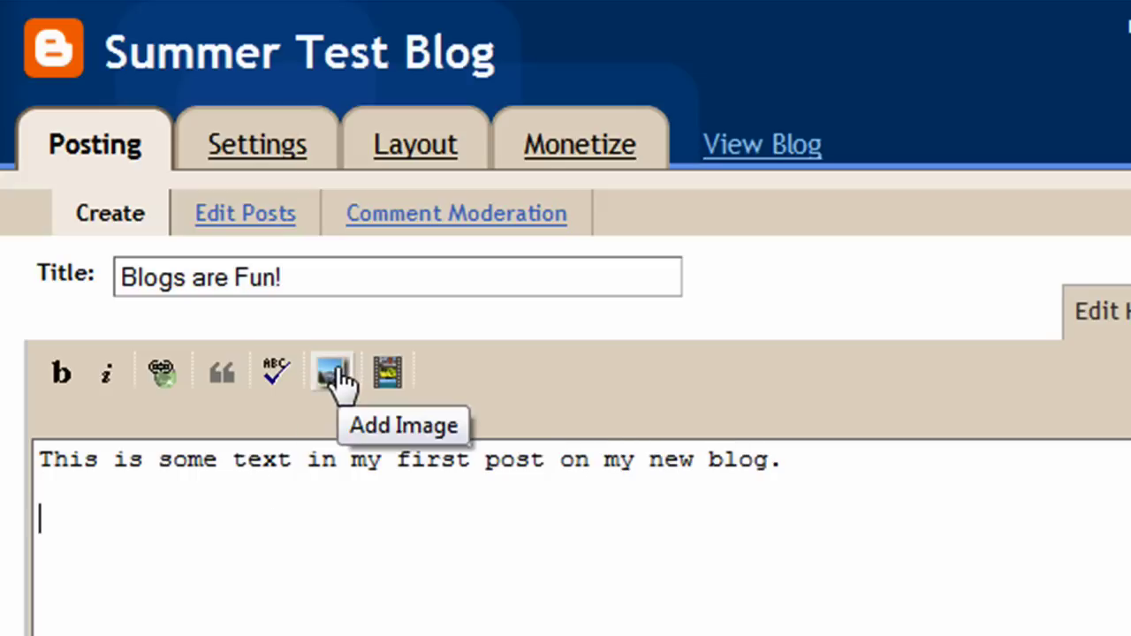
click(334, 375)
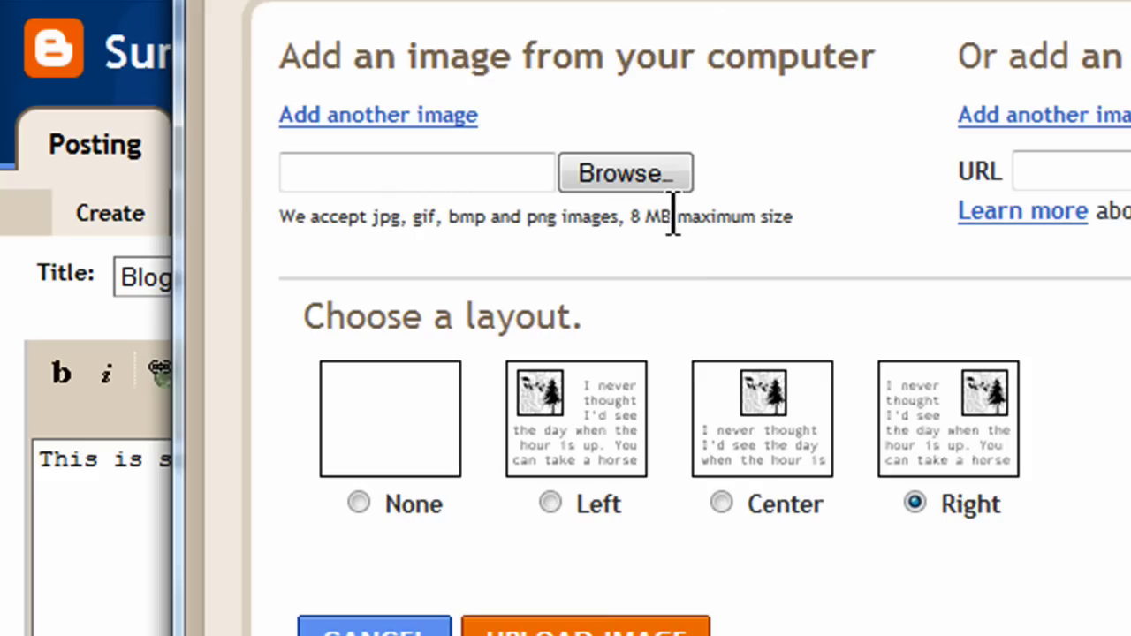
click(634, 177)
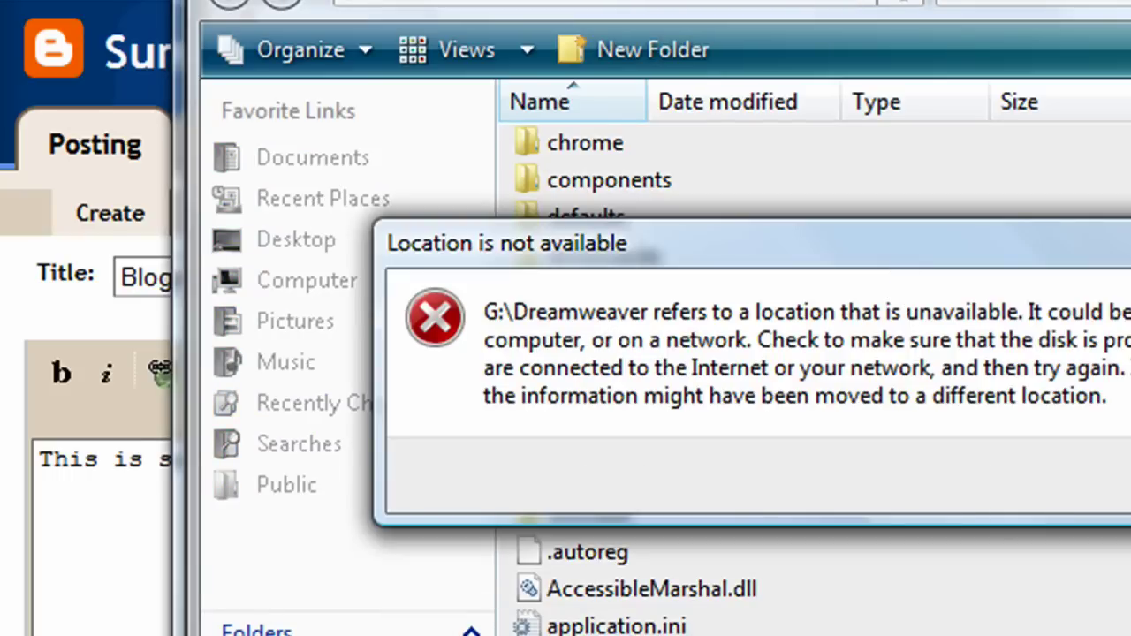
key(Return)
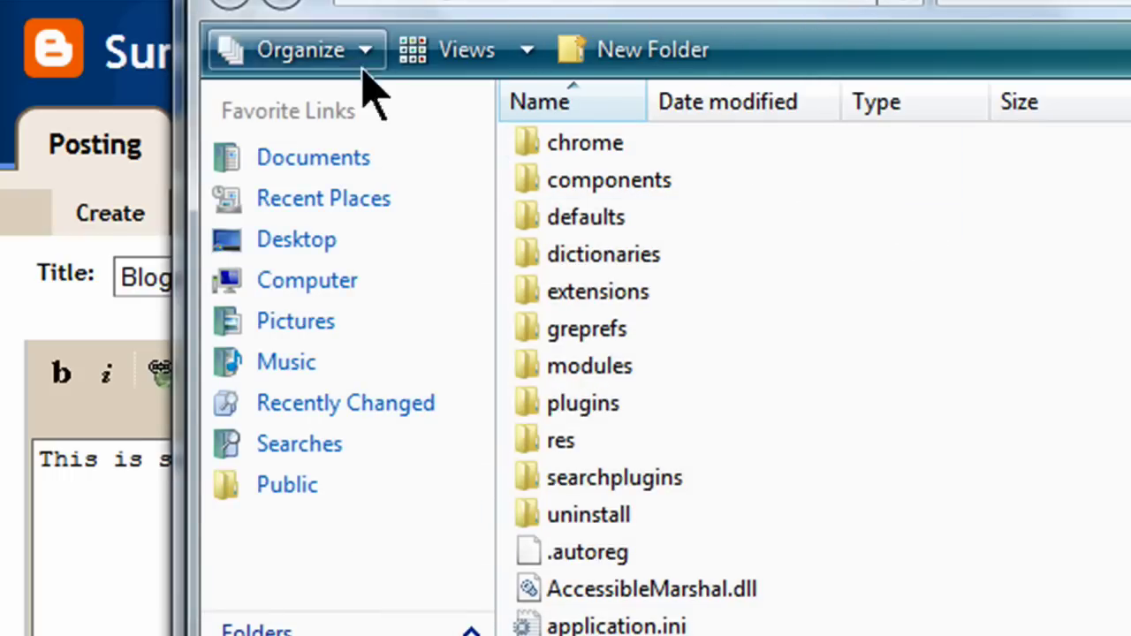
Step: Go to E: > Documents and Settings > My Documents > My Pictures and choose the cartoon portrait
click(301, 287)
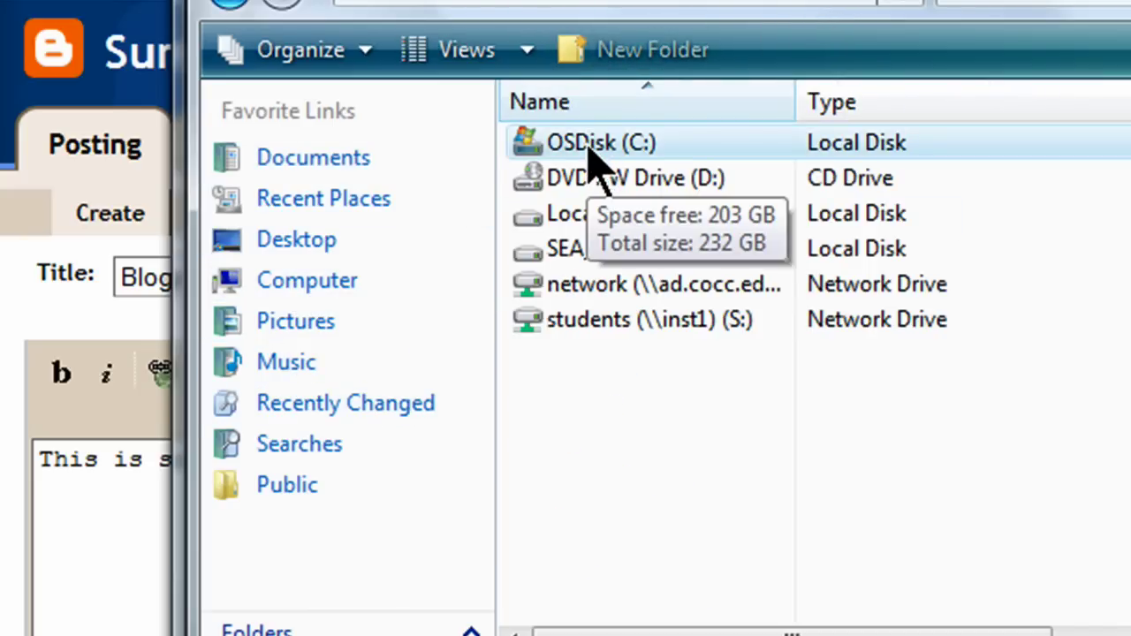
double_click(586, 219)
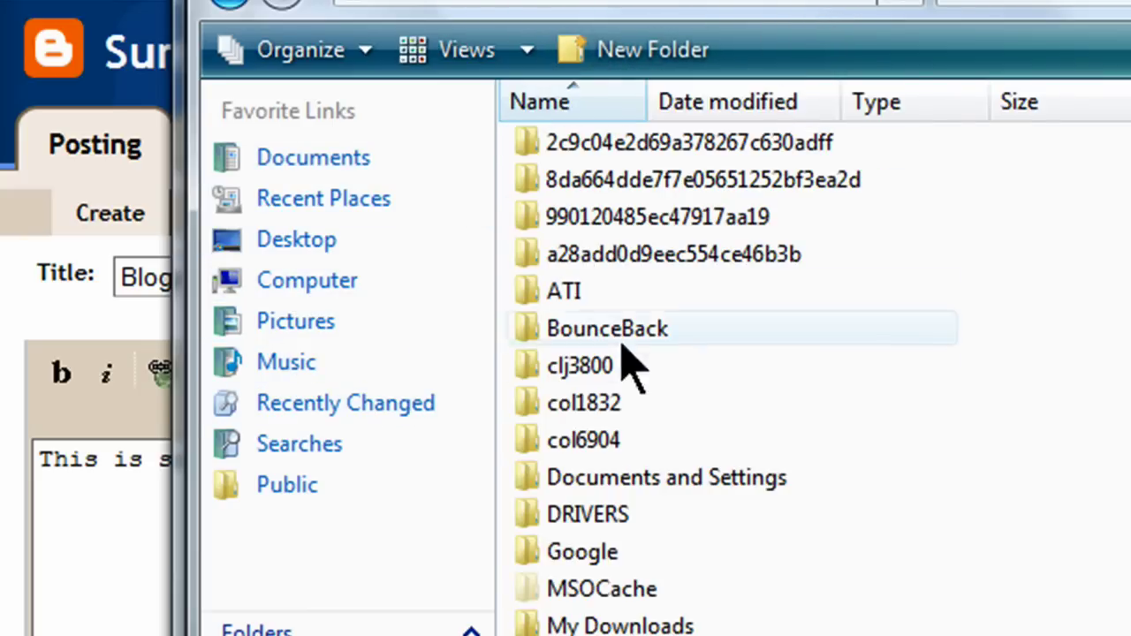
double_click(633, 481)
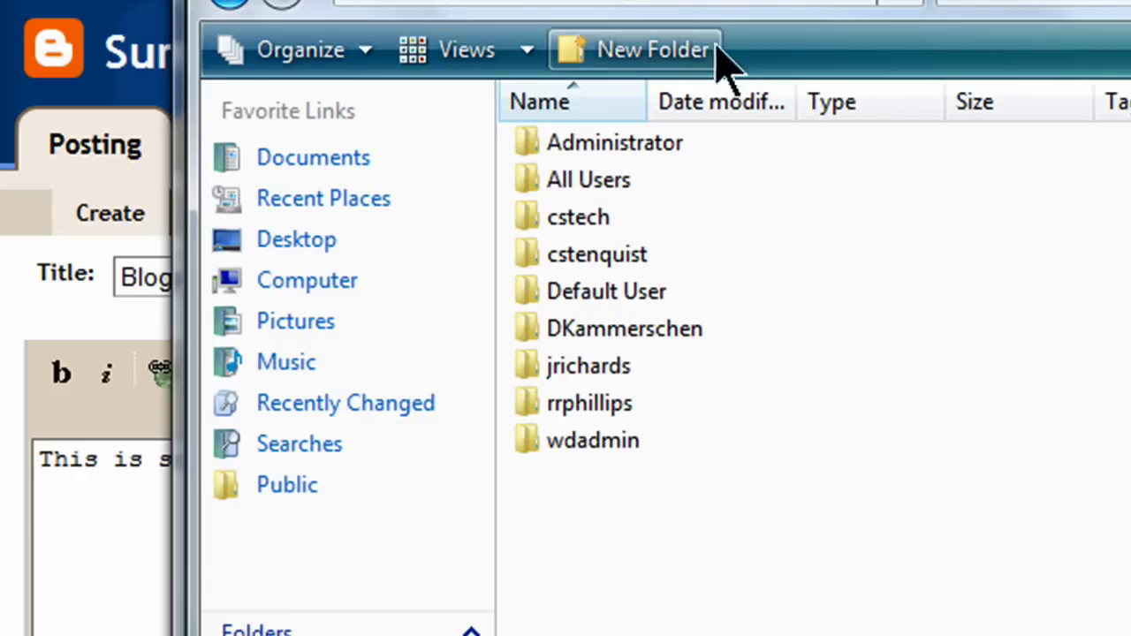
double_click(586, 403)
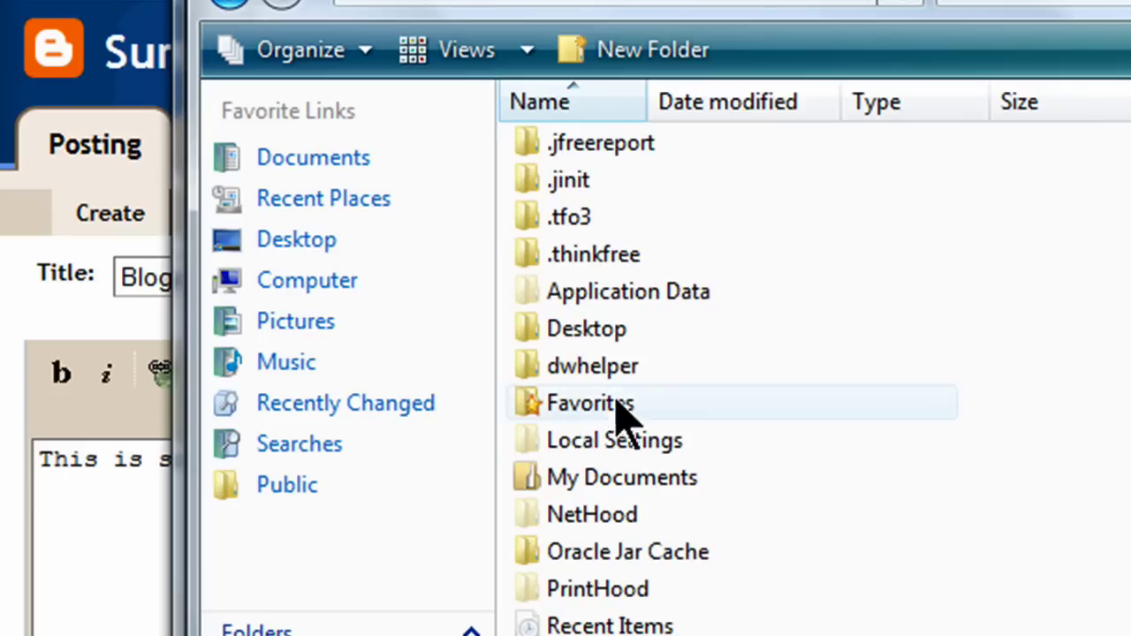
double_click(582, 477)
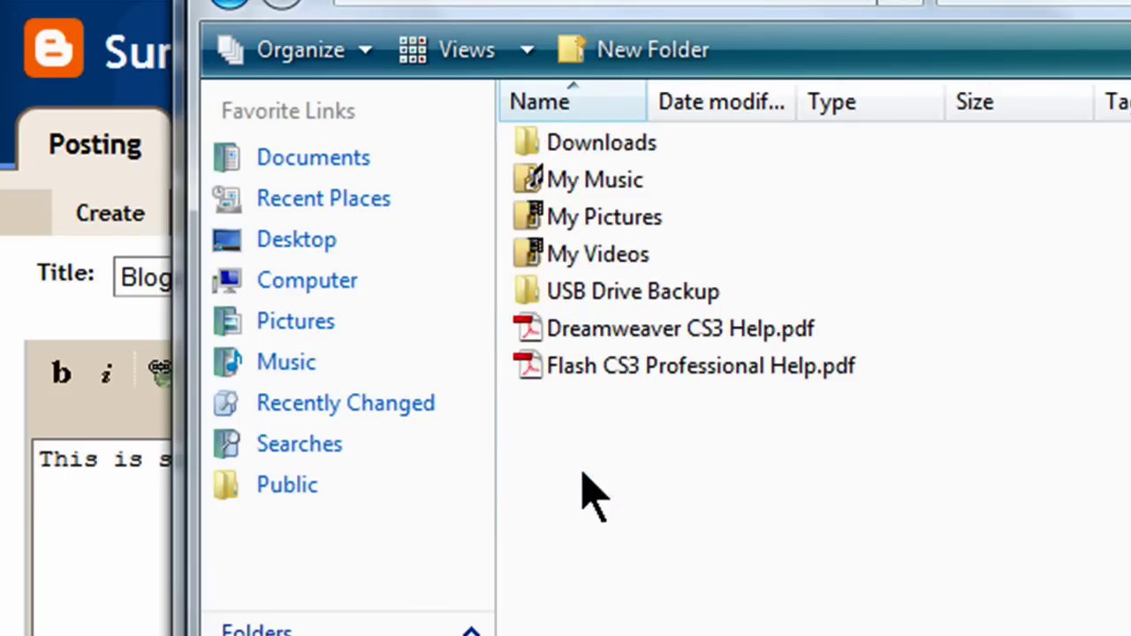
double_click(560, 216)
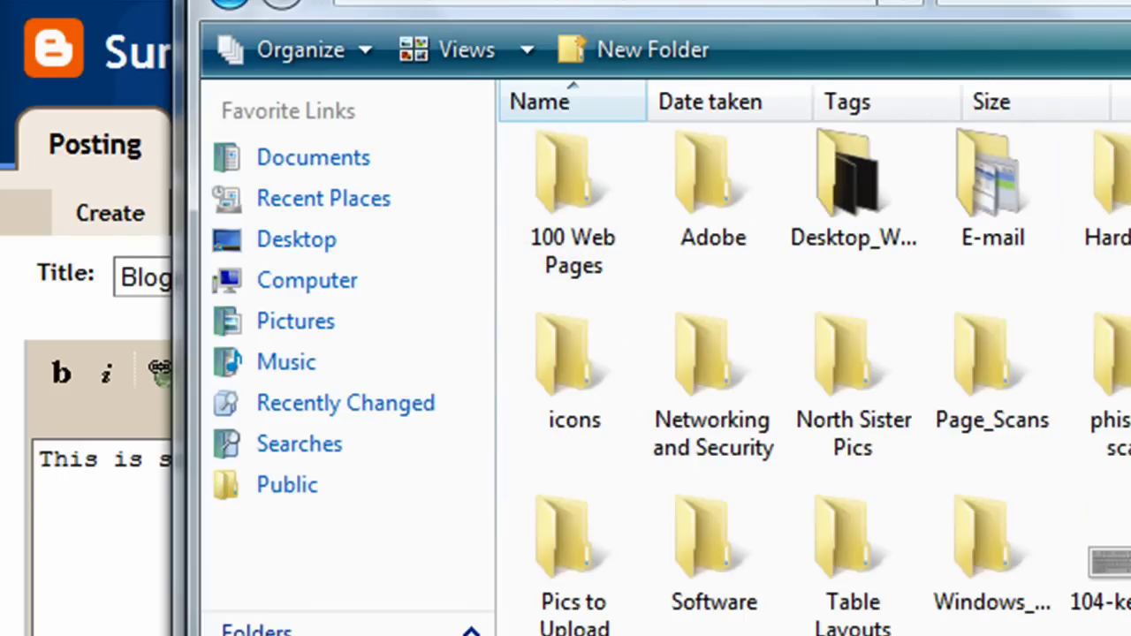
scroll(813, 371, down, 3)
scroll(812, 371, up, 2)
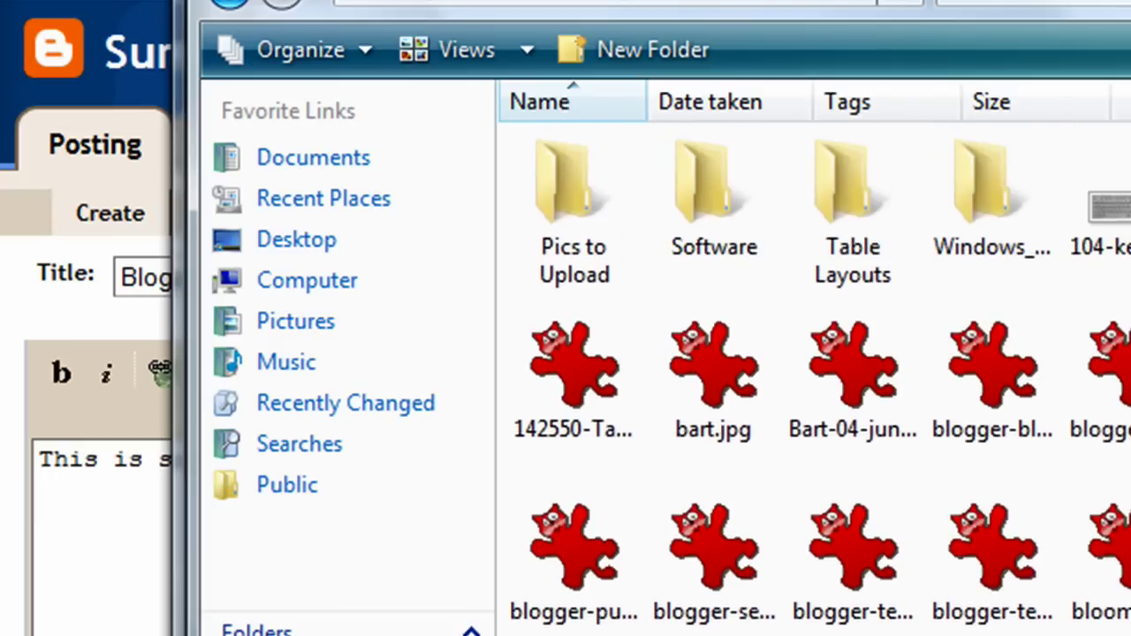
scroll(813, 371, down, 3)
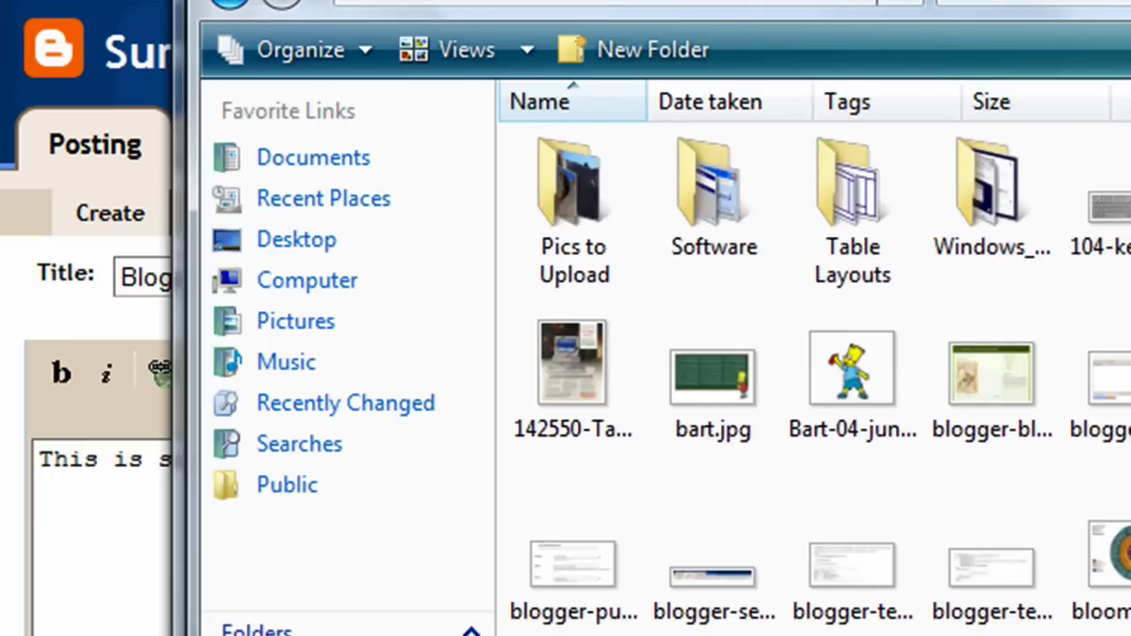
scroll(812, 371, down, 5)
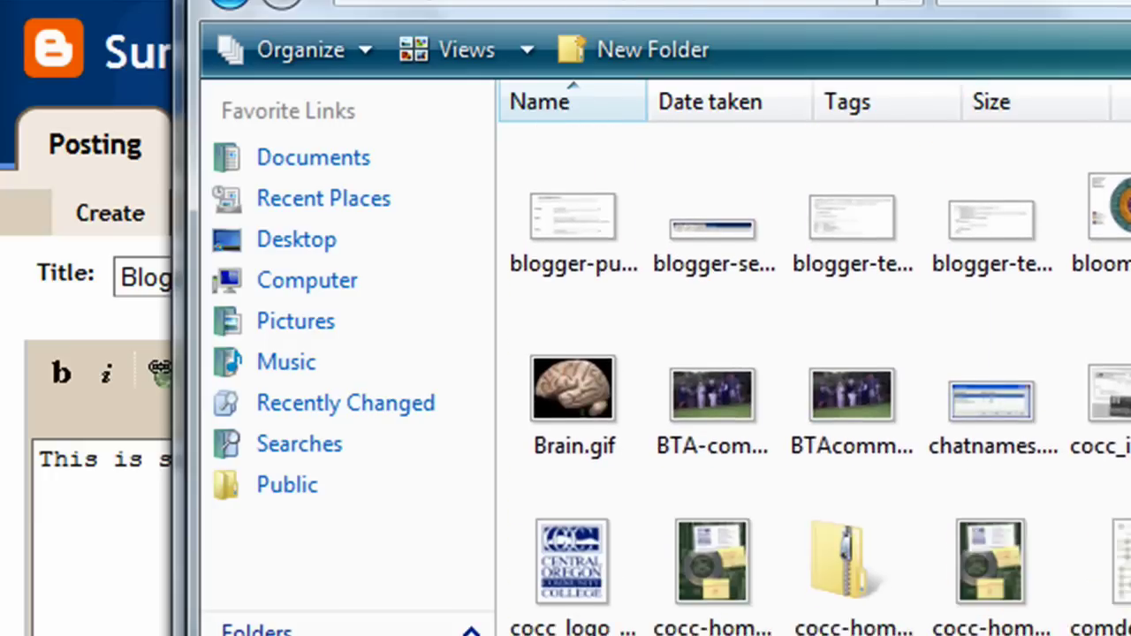
scroll(813, 371, down, 1)
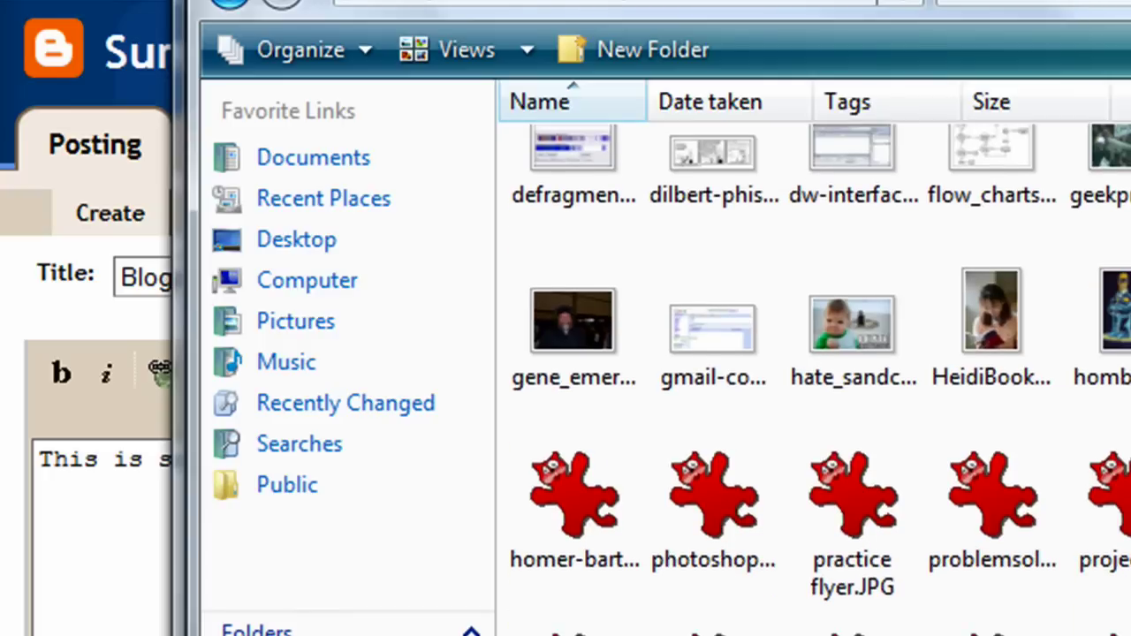
scroll(812, 371, down, 3)
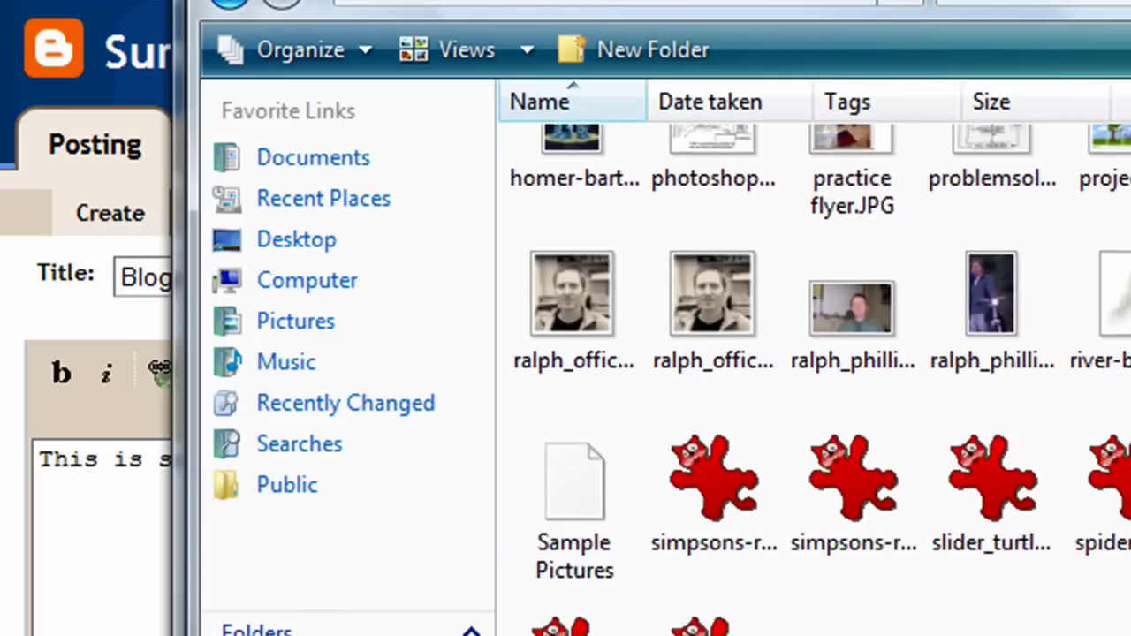
scroll(821, 380, down, 1)
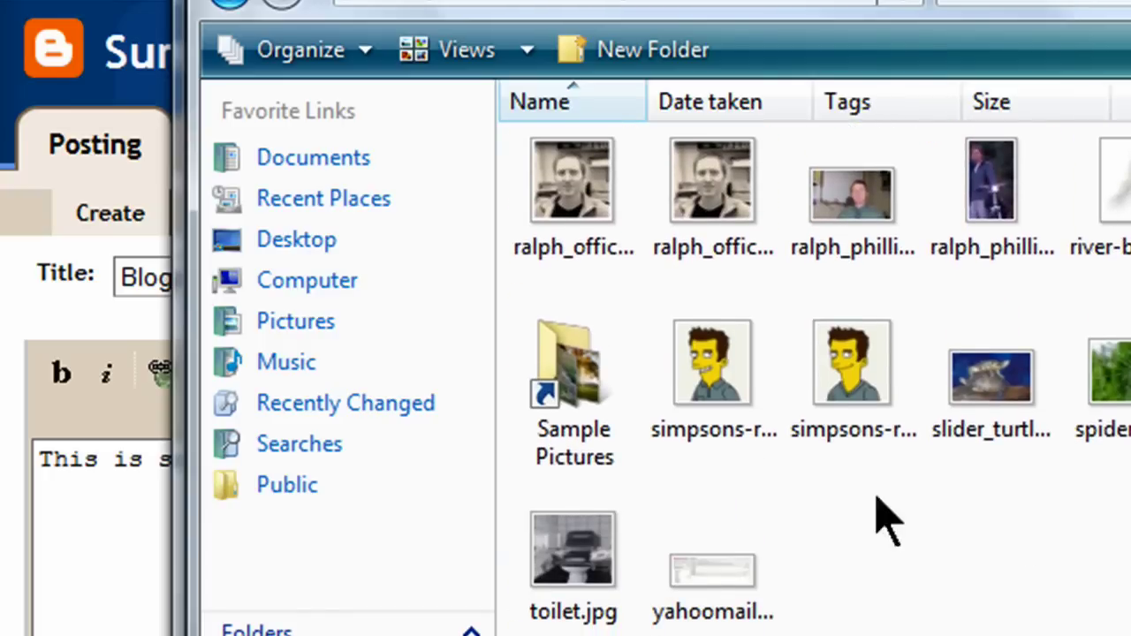
double_click(711, 371)
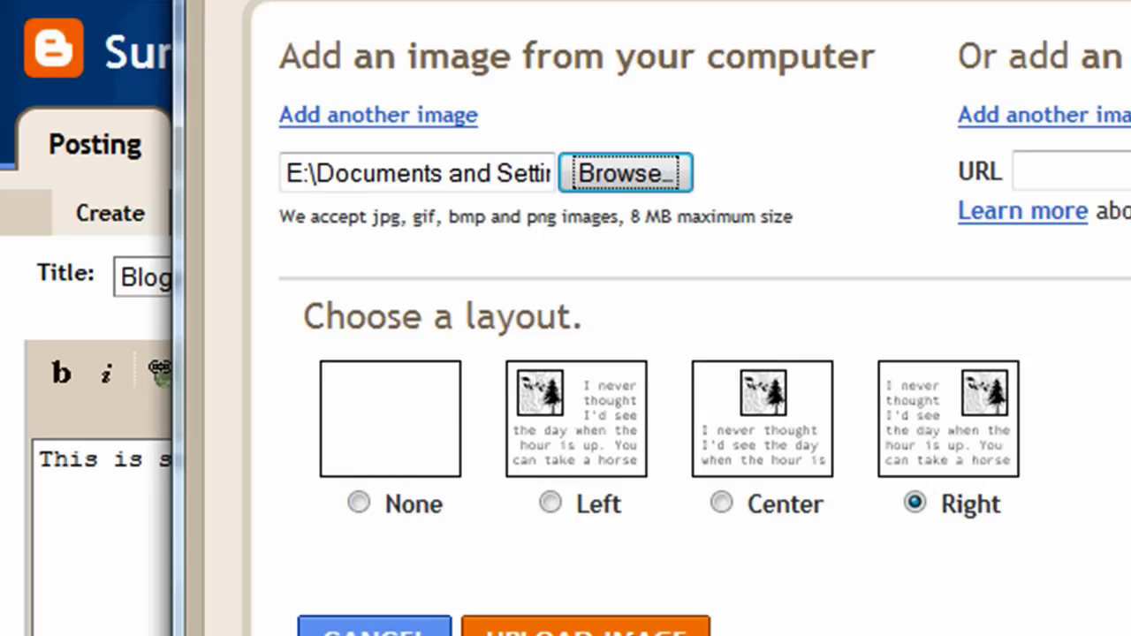
click(618, 629)
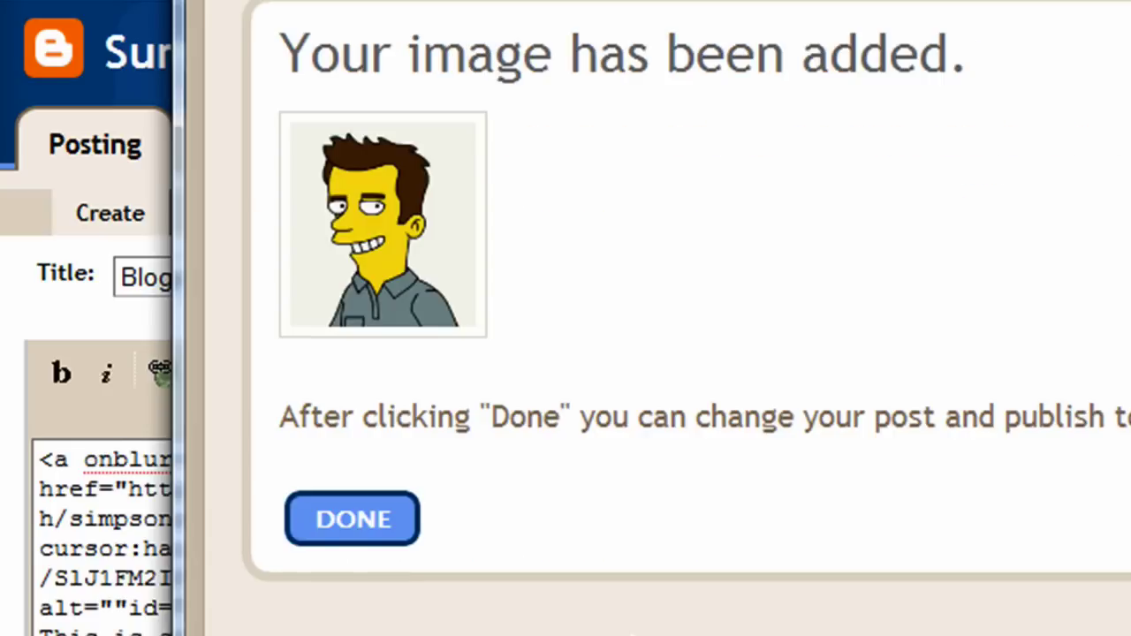
click(384, 530)
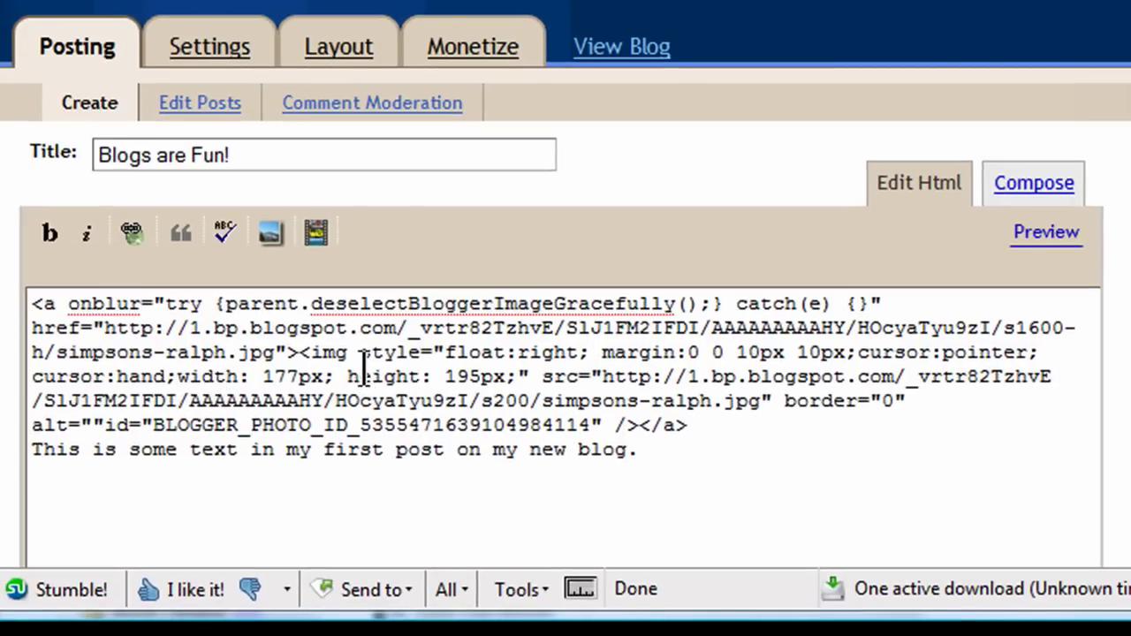
Step: In Compose view, append 'I've added a picture over the right. I created this image using the free online tool: Simpsonizer.'
click(1047, 190)
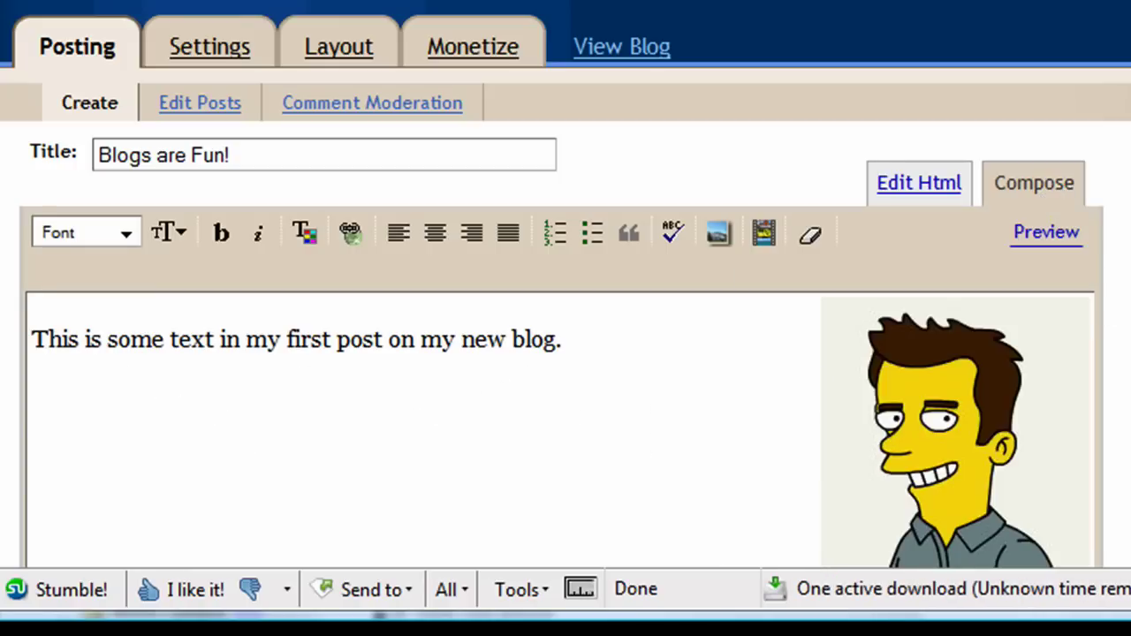
scroll(565, 300, down, 3)
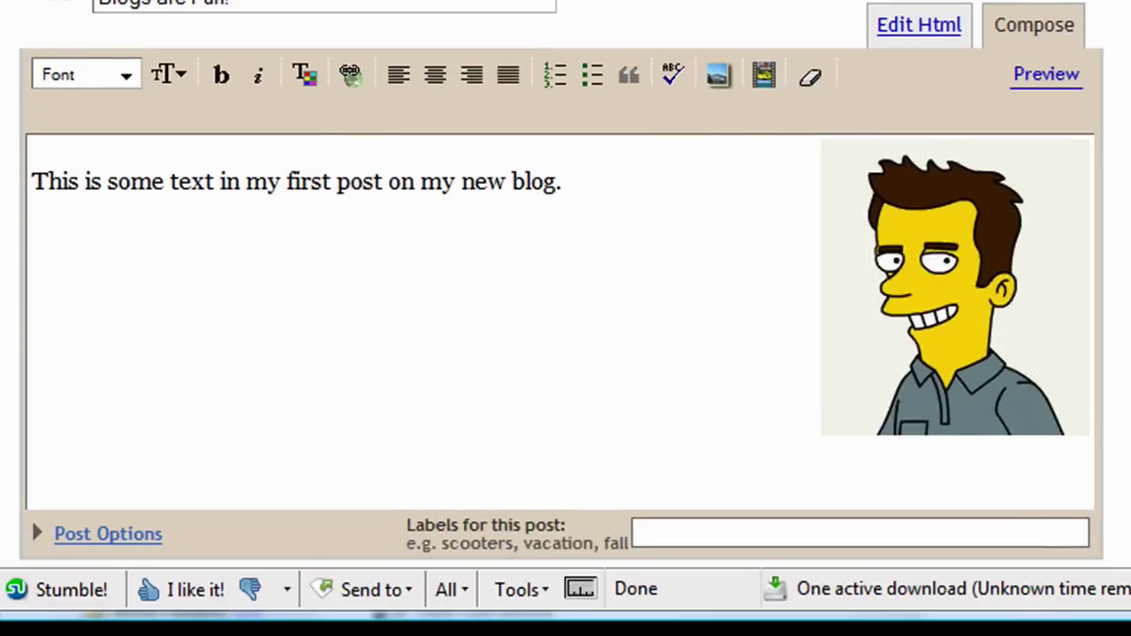
scroll(566, 318, up, 2)
scroll(681, 220, down, 1)
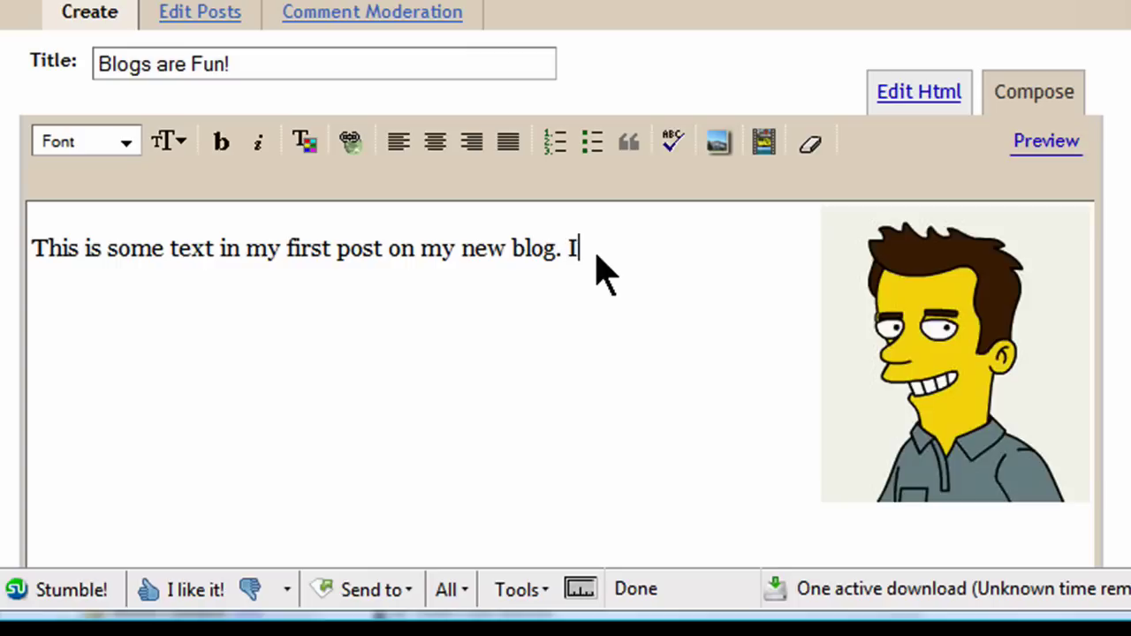
text('ve added a picture)
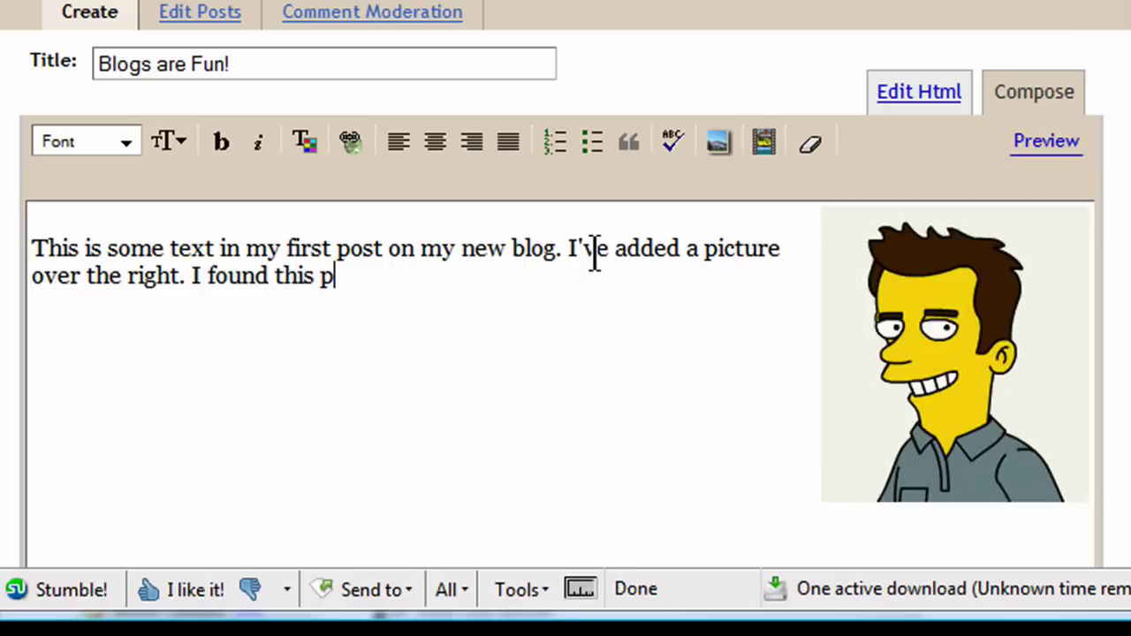
key(BackSpace)
key(BackSpace)
key(BackSpace)
key(BackSpace)
key(BackSpace)
key(BackSpace)
key(BackSpace)
key(BackSpace)
key(BackSpace)
key(BackSpace)
key(BackSpace)
key(BackSpace)
text(created this i)
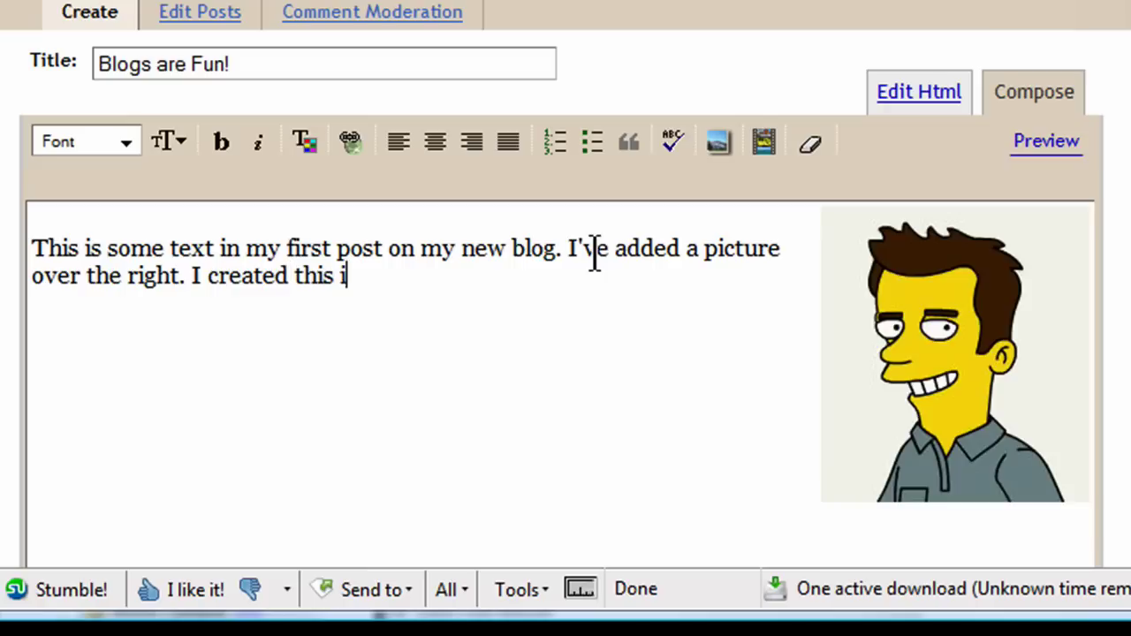
text(mage using the free online tool: Simp)
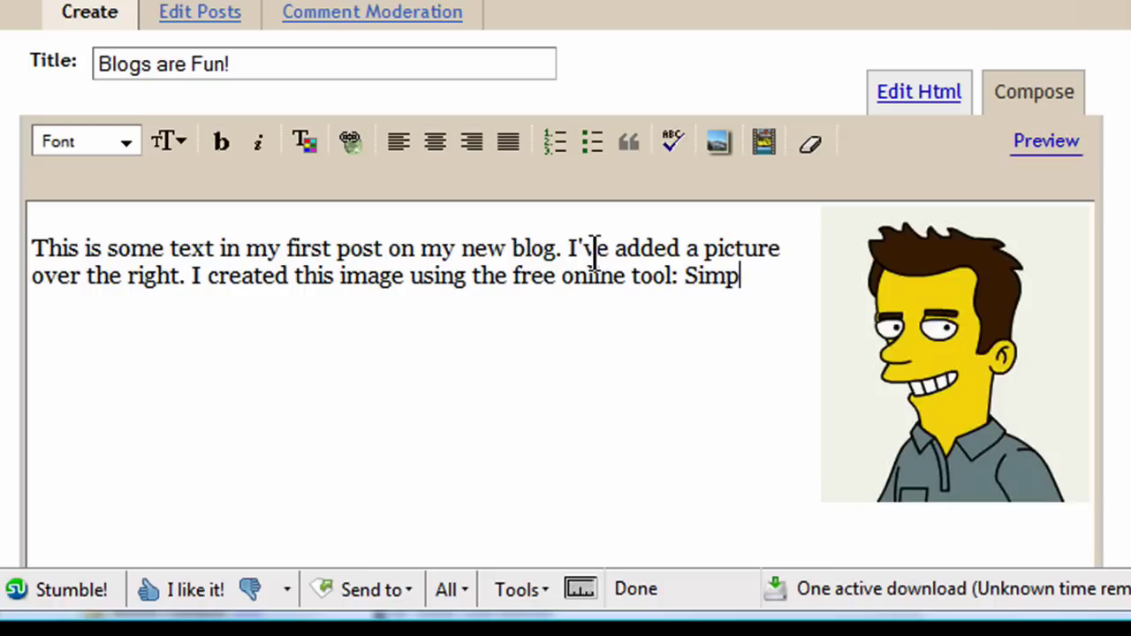
text(zer.)
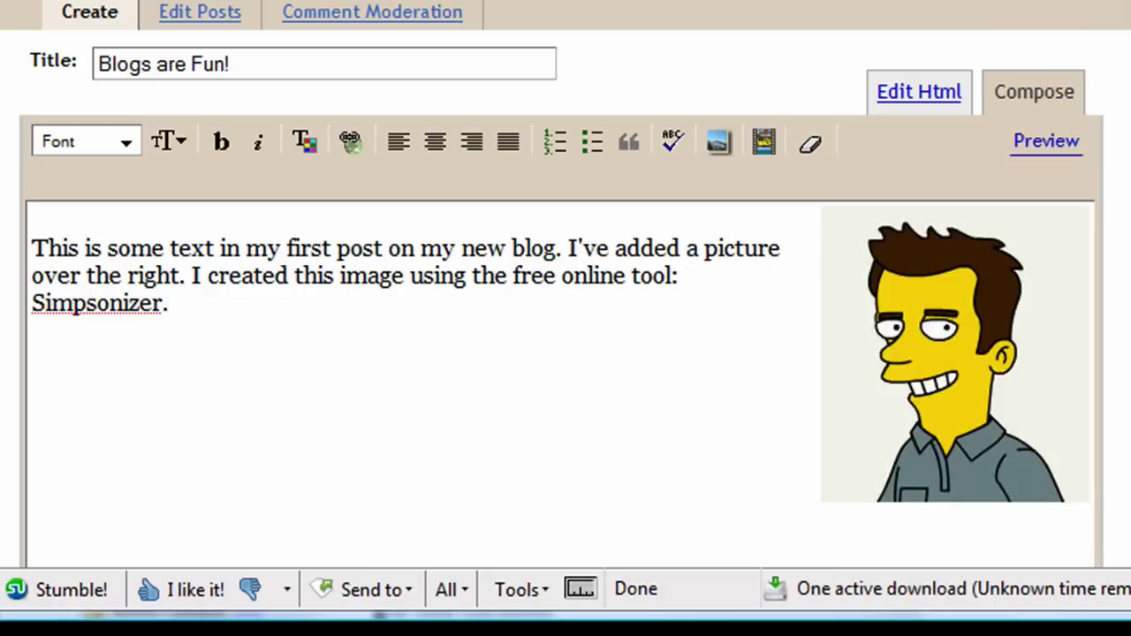
Step: Search Google for 'simpsonizer' in a new tab, open Simpsonize Me, and select its URL
key(ctrl+t)
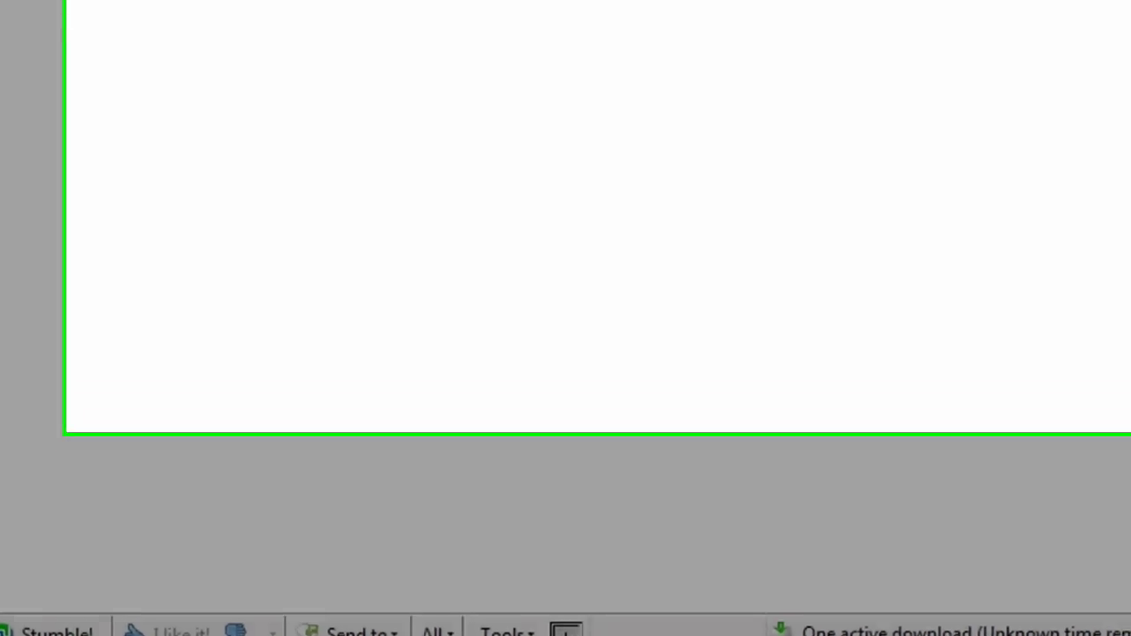
text(g)
text( simp)
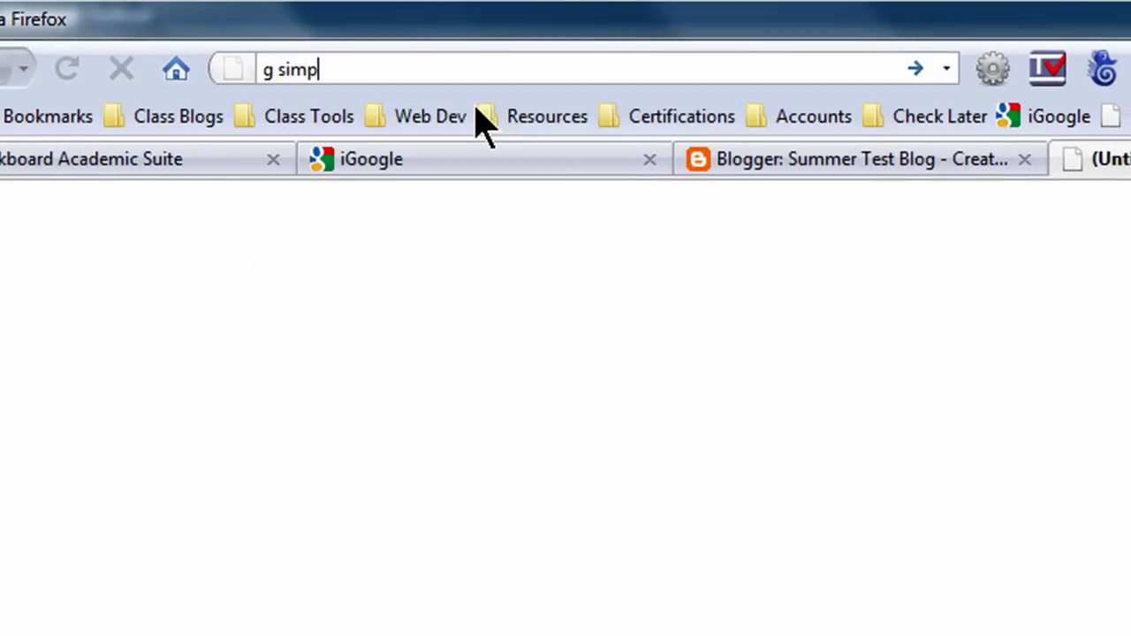
text(sonizer)
key(Return)
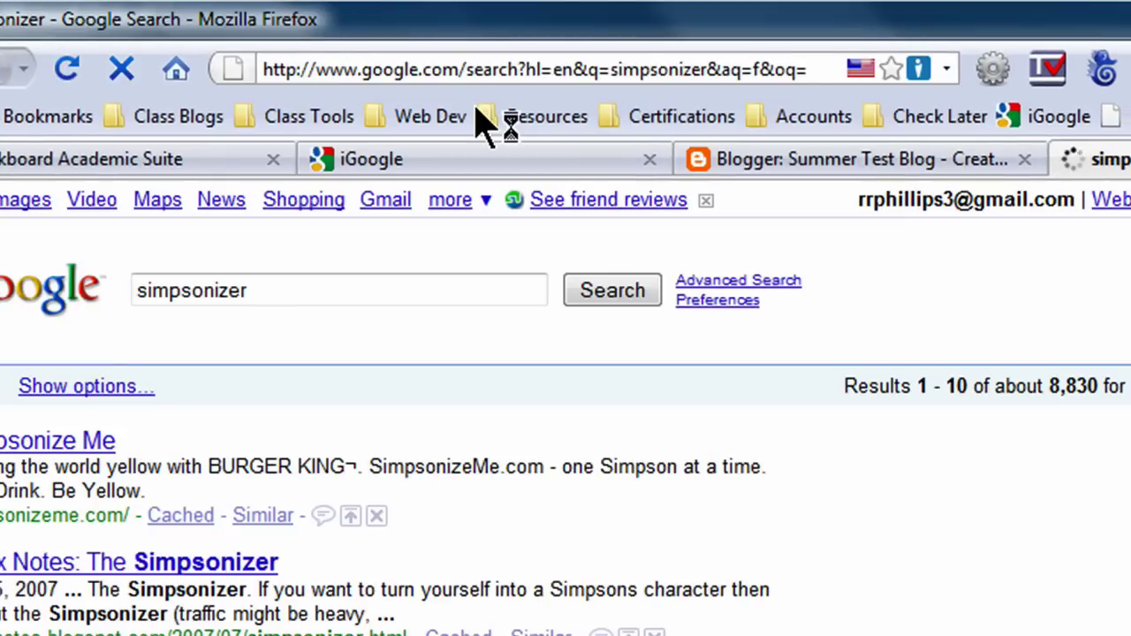
click(44, 449)
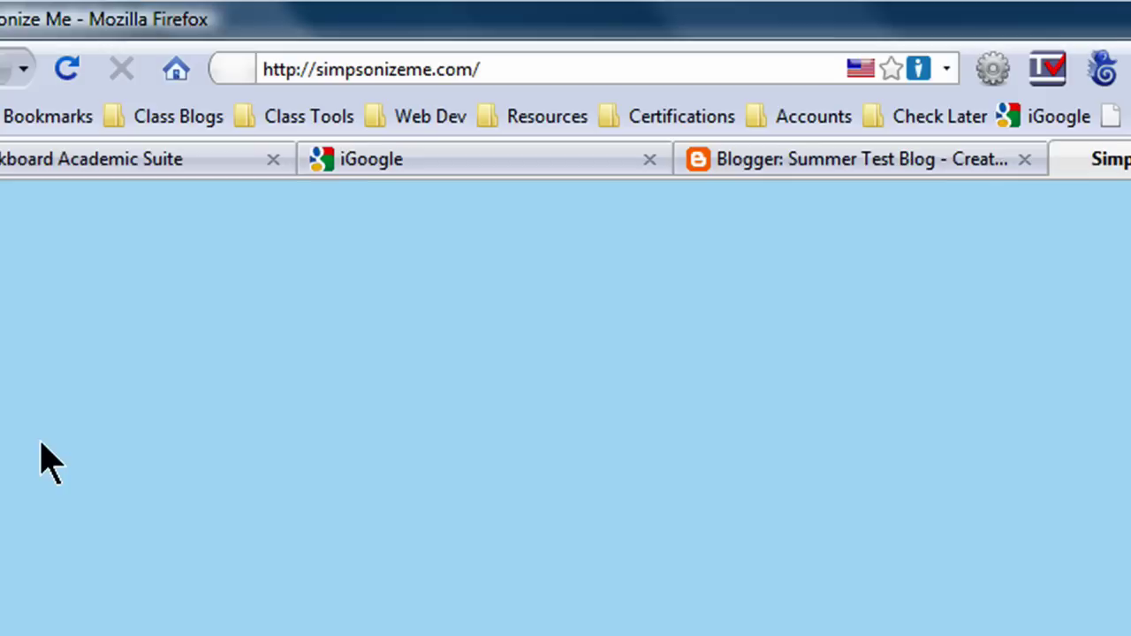
click(409, 71)
key(ctrl+c)
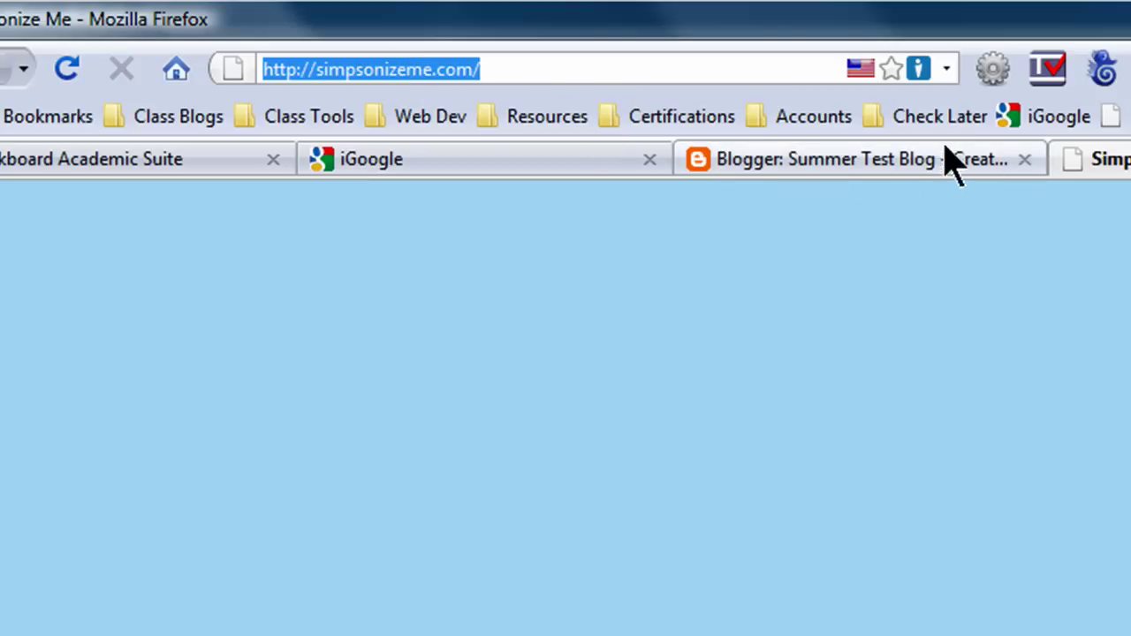
Step: Back in the post, change 'Simpsonizer' to 'Simpsonize Me'
key(ctrl+w)
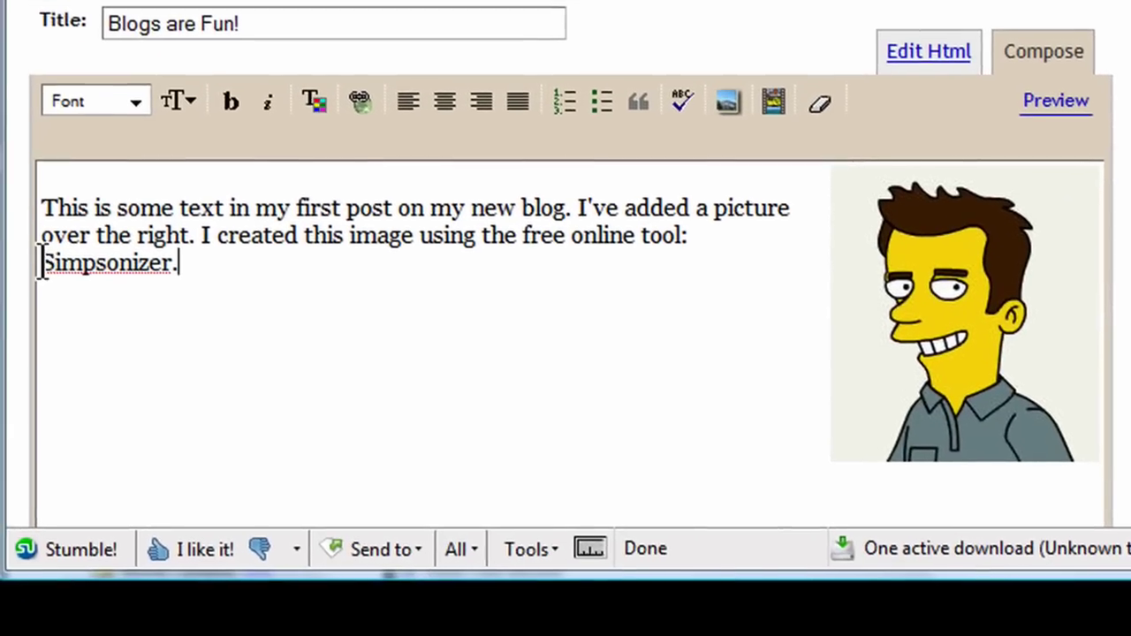
drag(0, 429, 113, 431)
text(S)
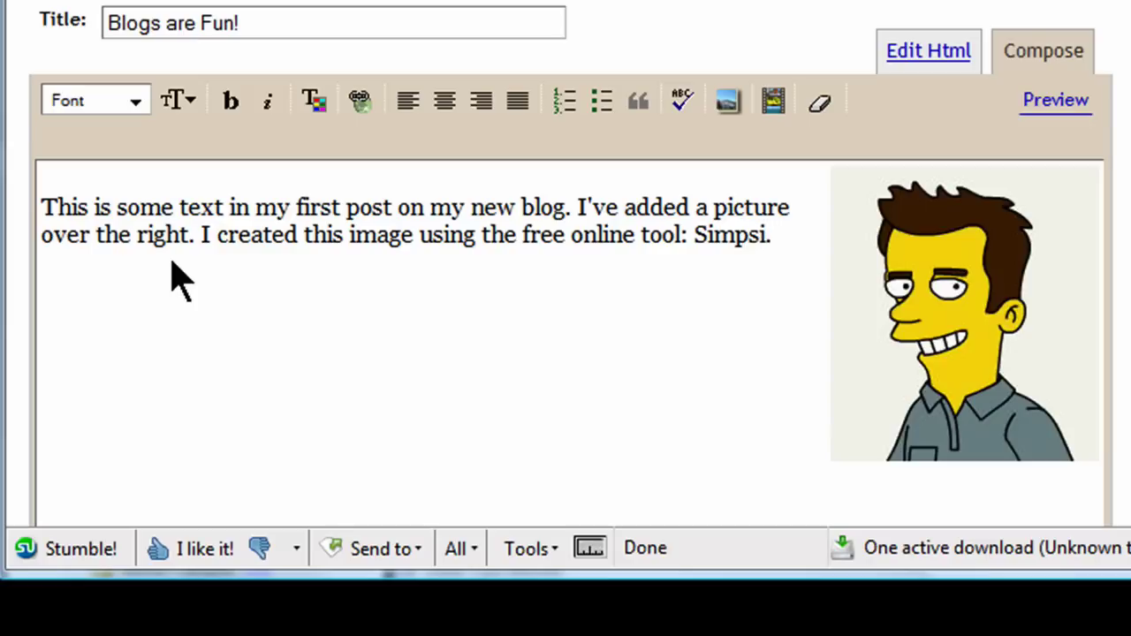
text(impsonize Me)
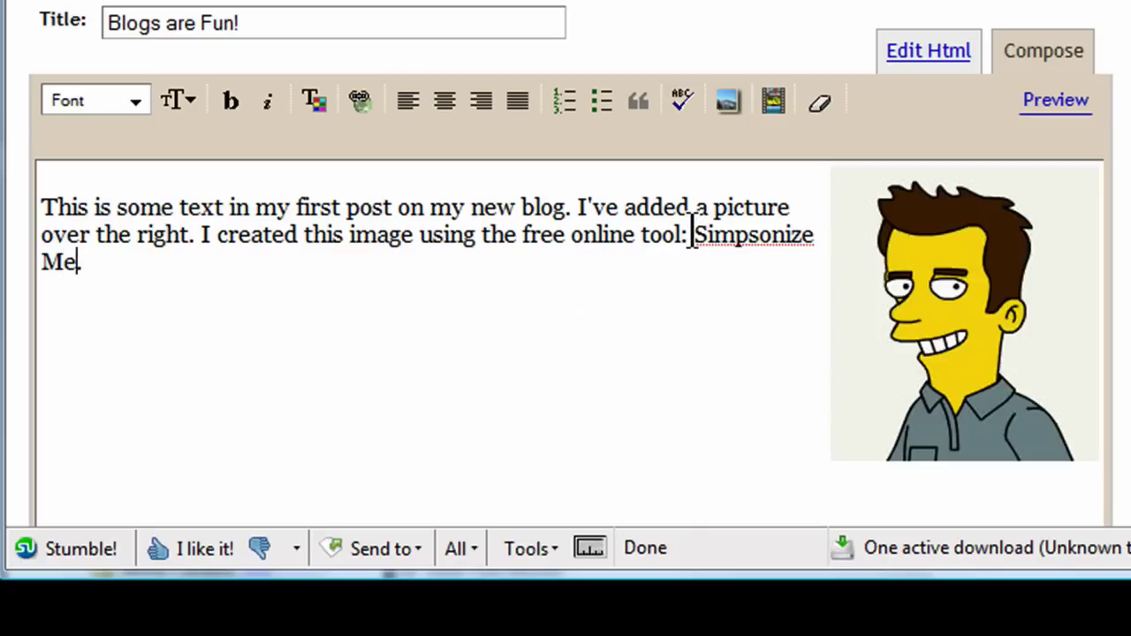
drag(693, 237, 78, 264)
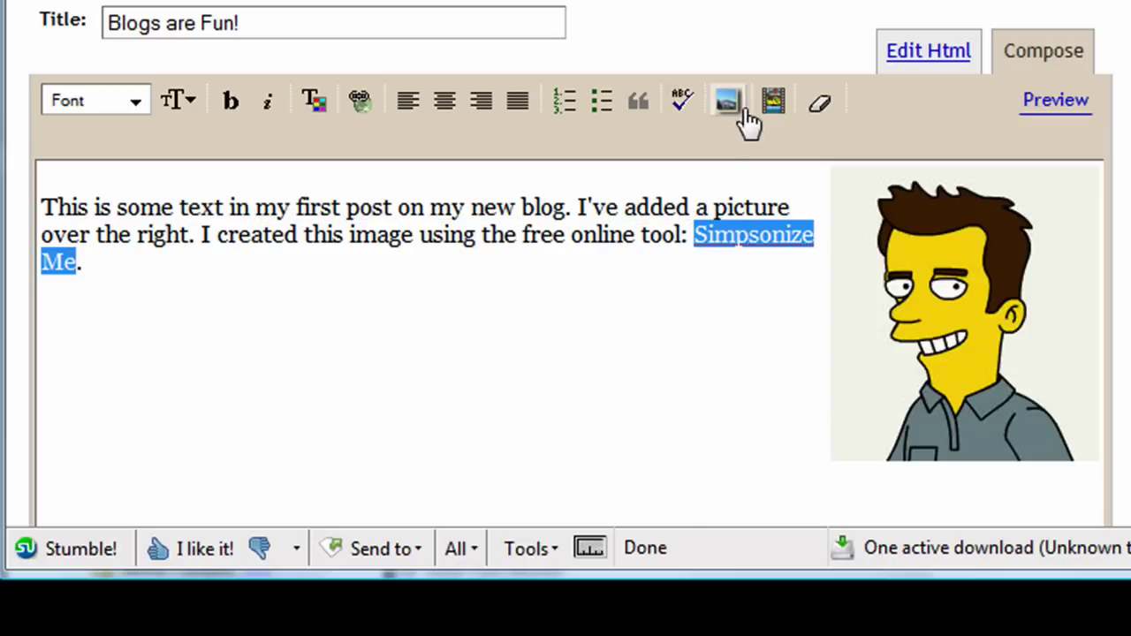
click(359, 104)
key(ctrl+v)
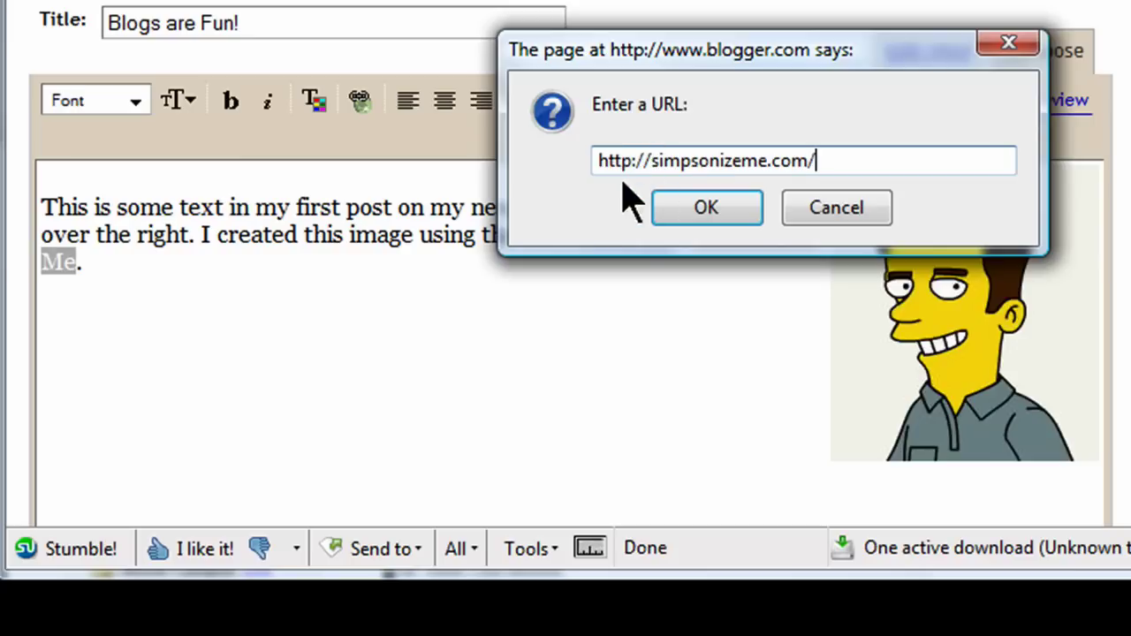
click(720, 219)
click(662, 341)
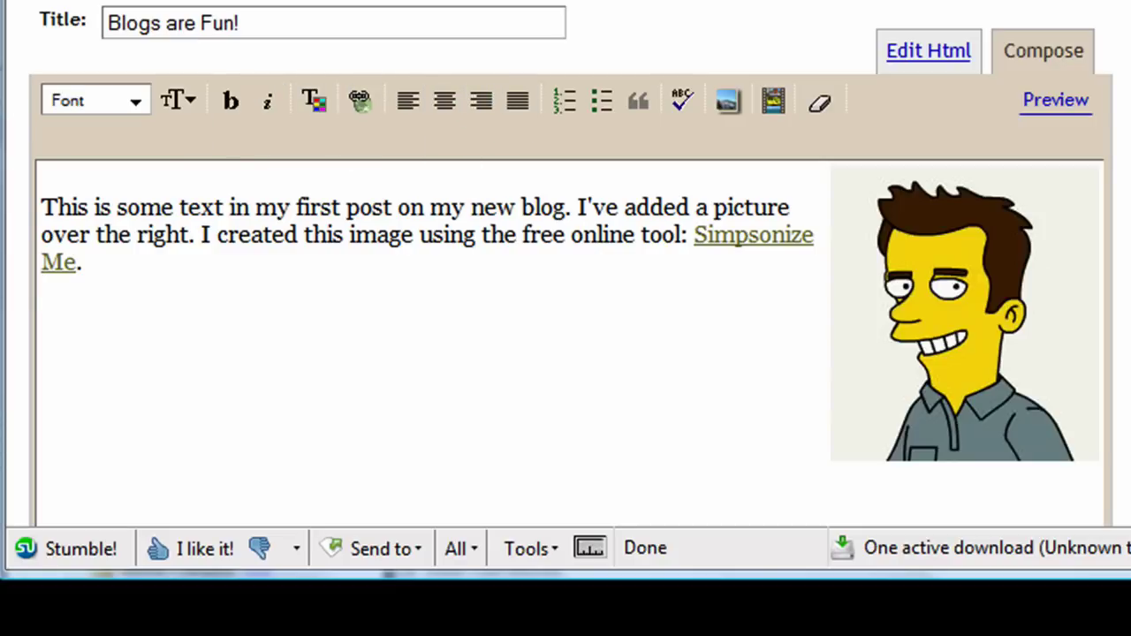
Step: Publish the 'Blogs are Fun!' post with PUBLISH POST
scroll(565, 265, down, 5)
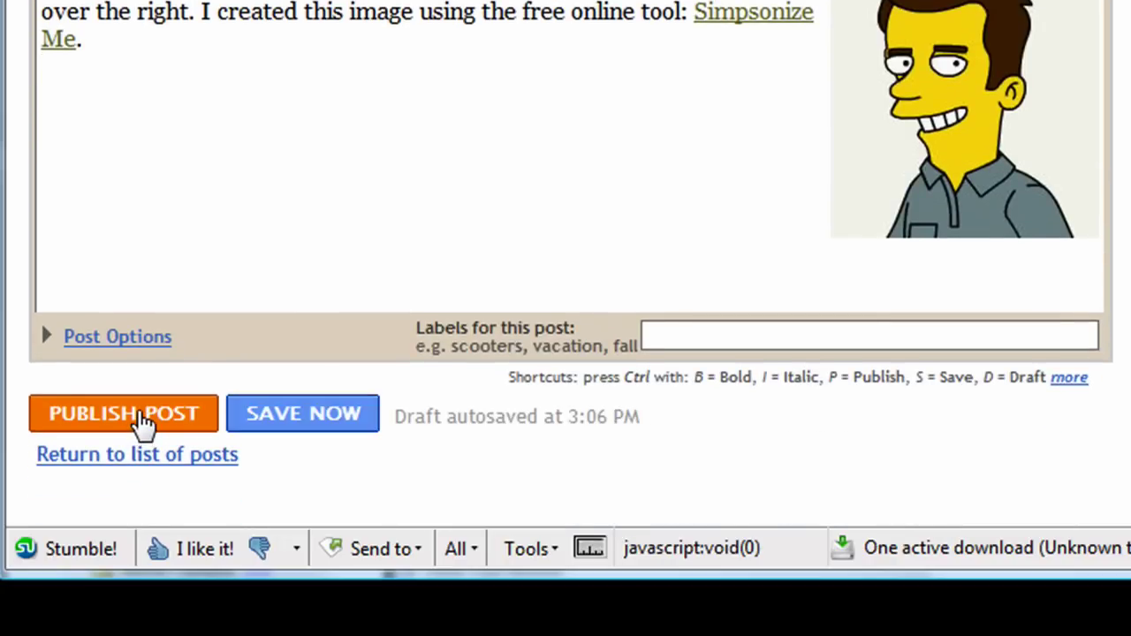
click(142, 423)
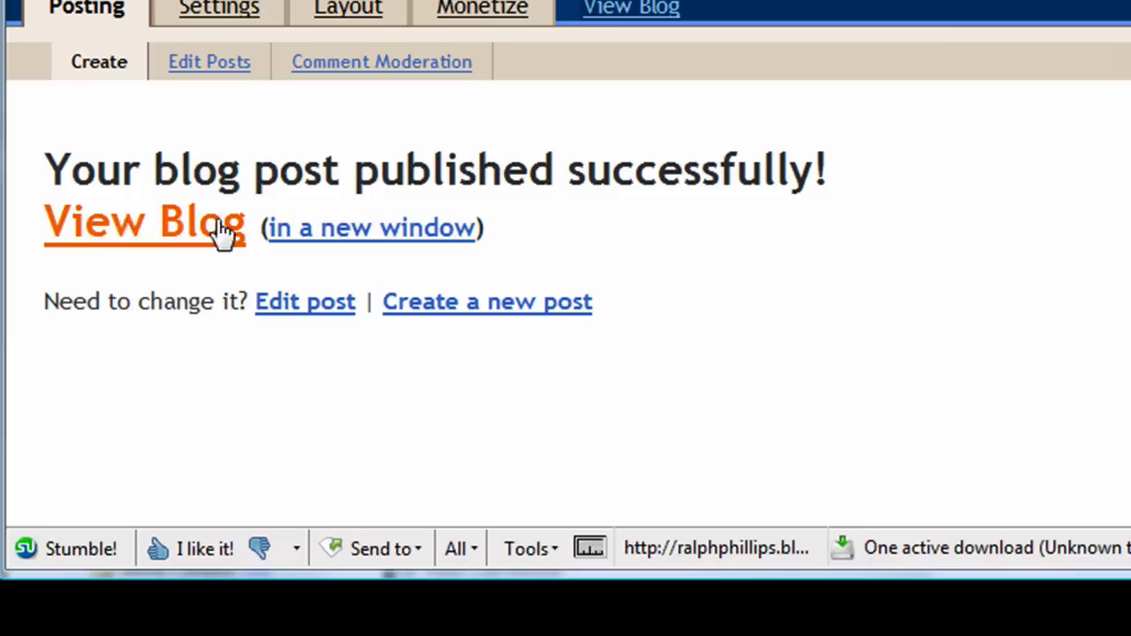
Step: Open the live Summer Test Blog in a new tab and scroll through the published post
click(346, 231)
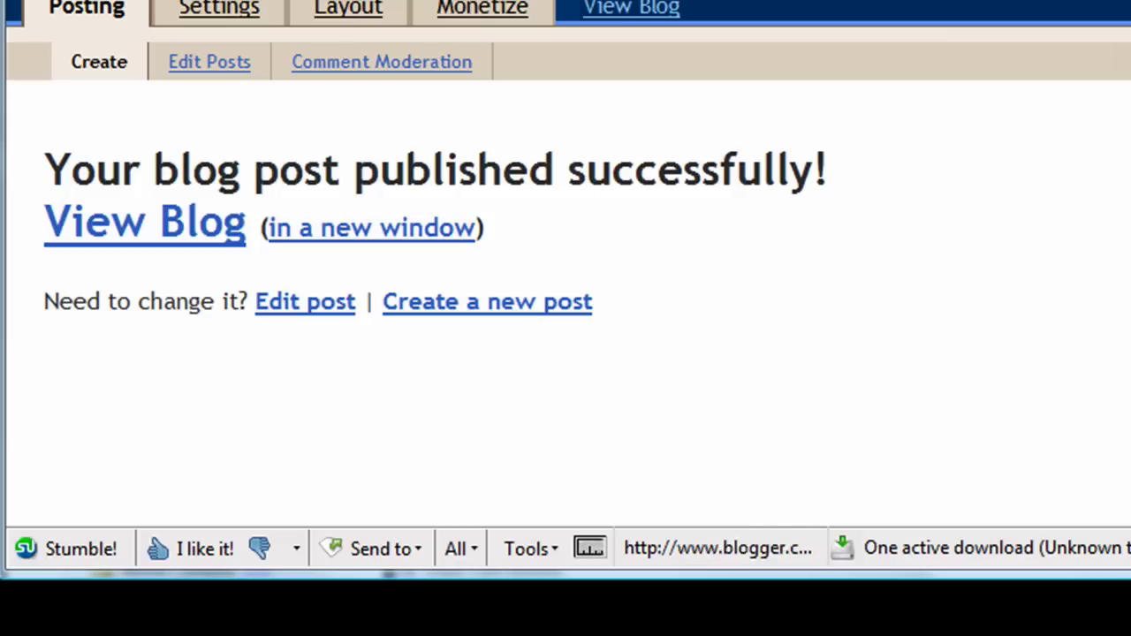
right_click(175, 237)
click(267, 294)
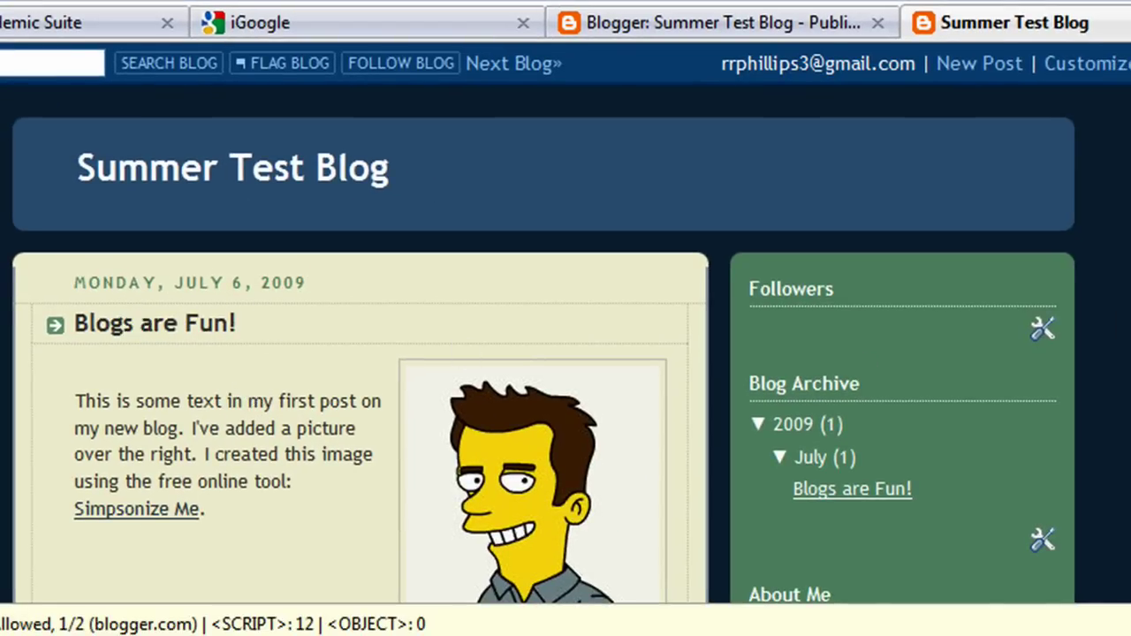
scroll(566, 324, down, 8)
scroll(566, 324, up, 3)
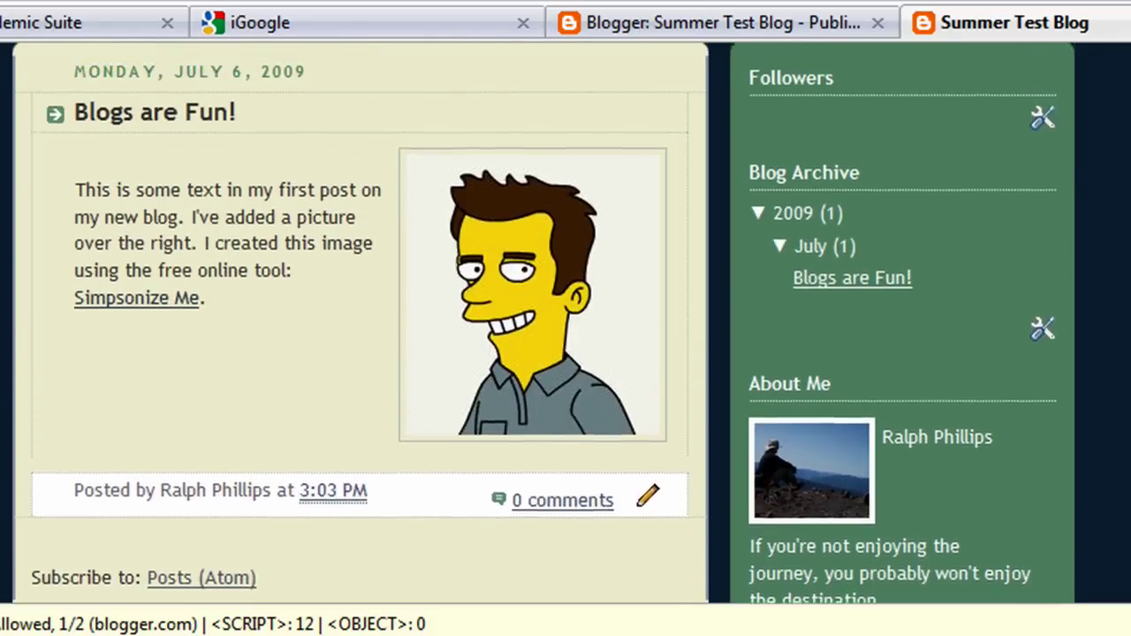
scroll(565, 325, up, 5)
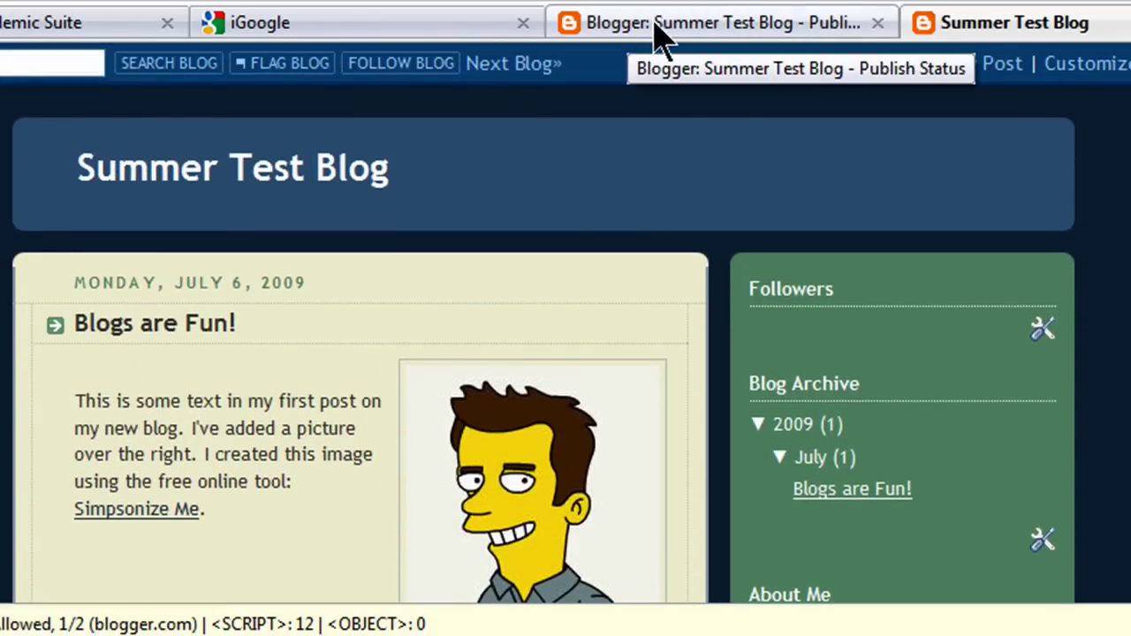
Step: Return to the Blogger tab and open the blog's Layout page through Settings
click(698, 24)
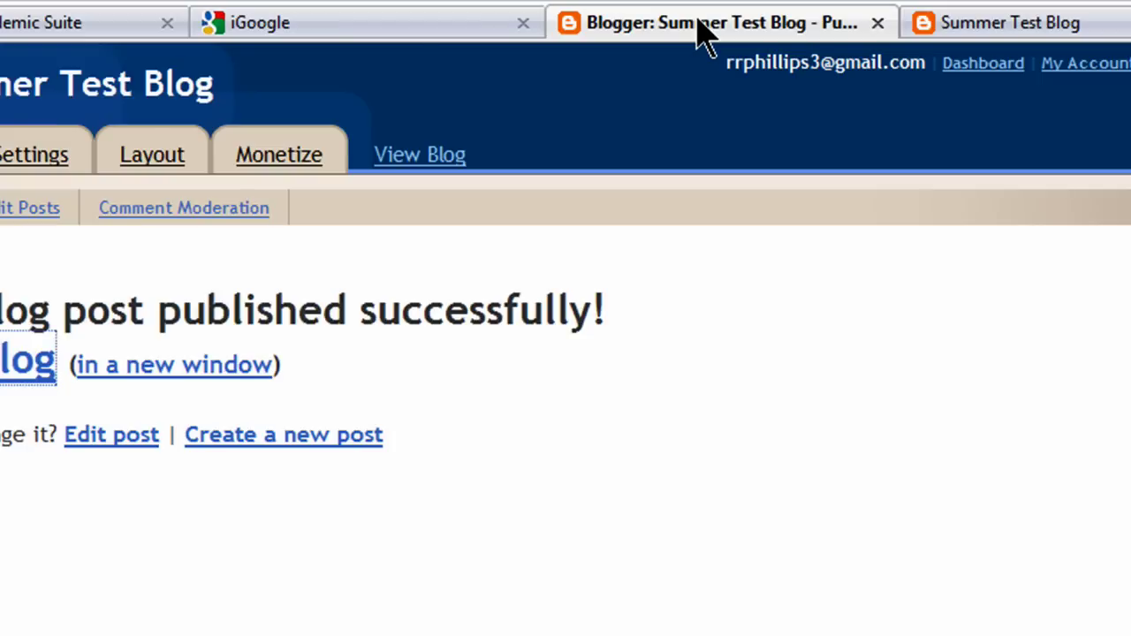
click(49, 171)
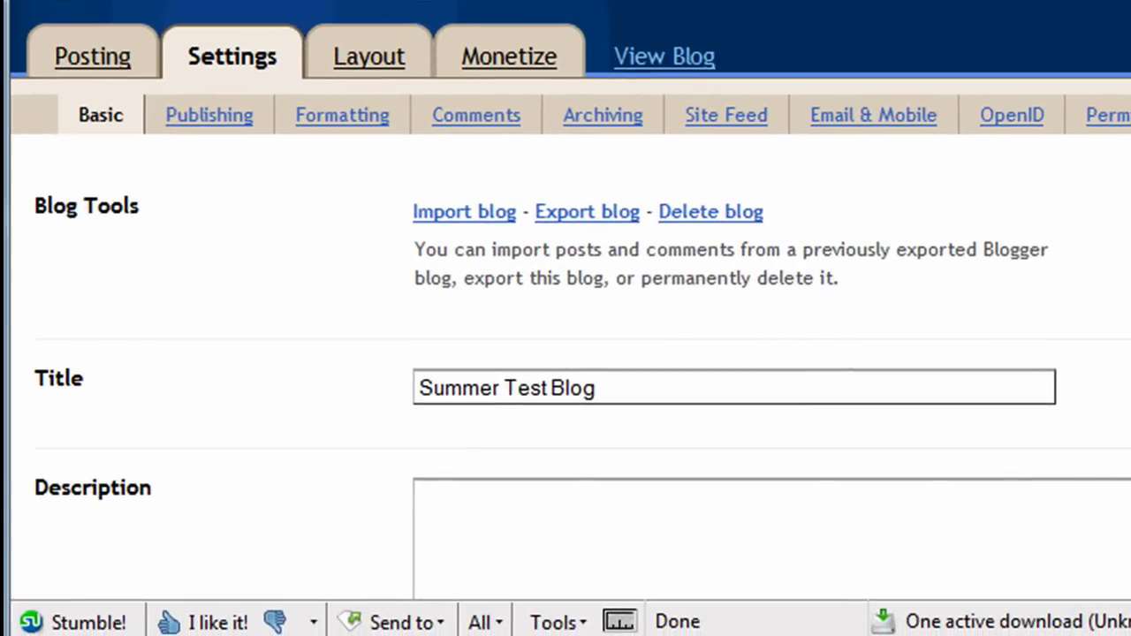
scroll(565, 353, down, 3)
scroll(566, 353, up, 3)
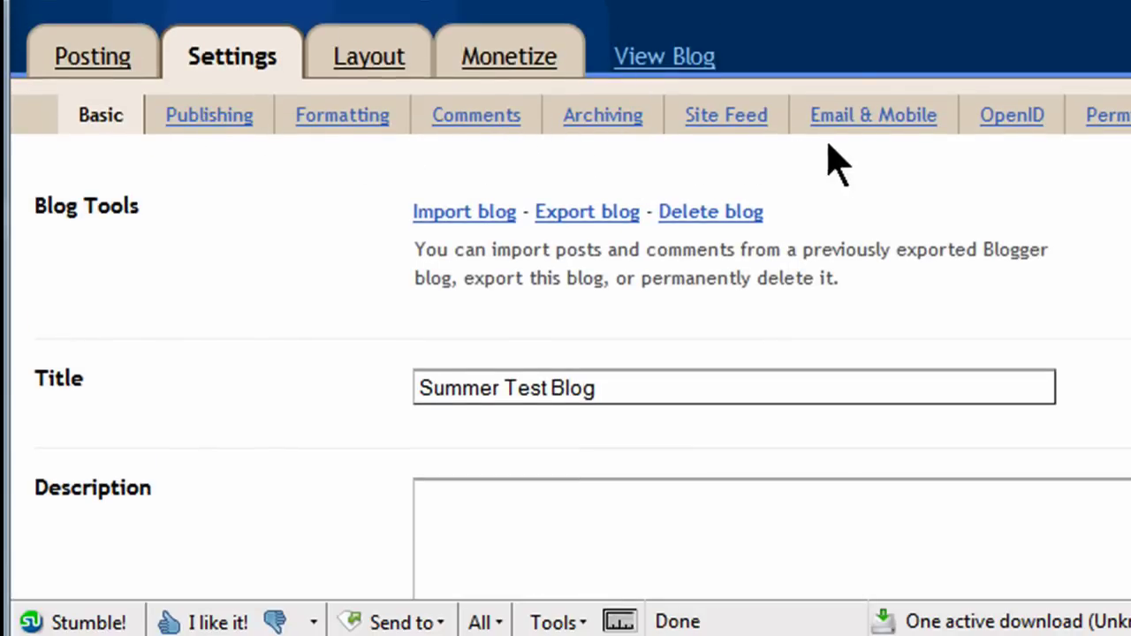
click(364, 78)
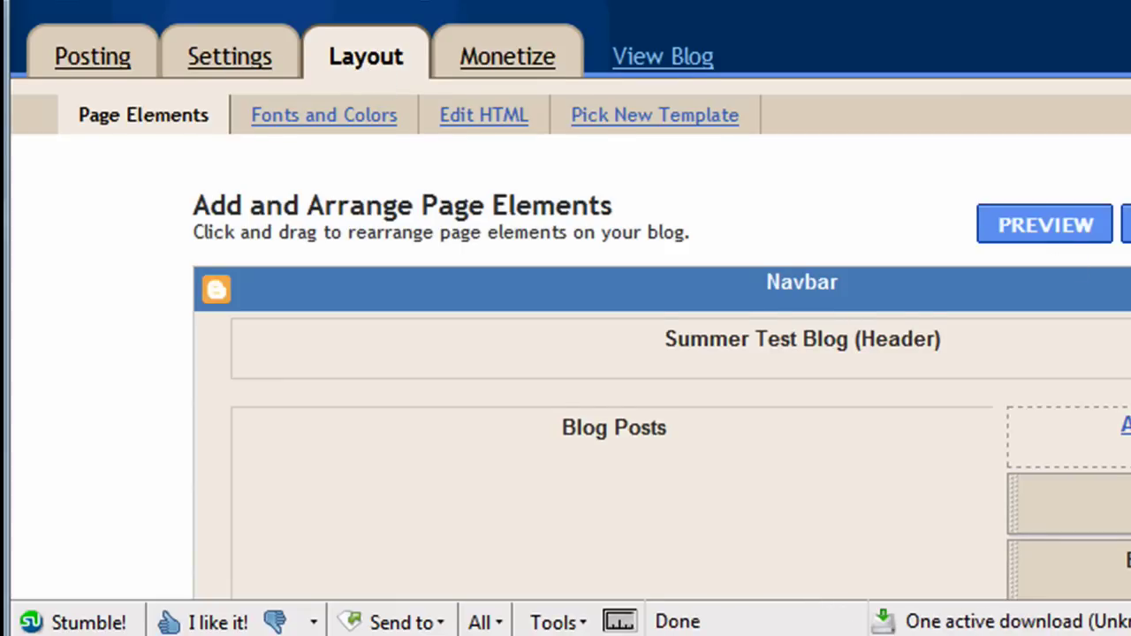
Step: Remove the About Me and Followers gadgets from the sidebar layout
scroll(566, 354, down, 3)
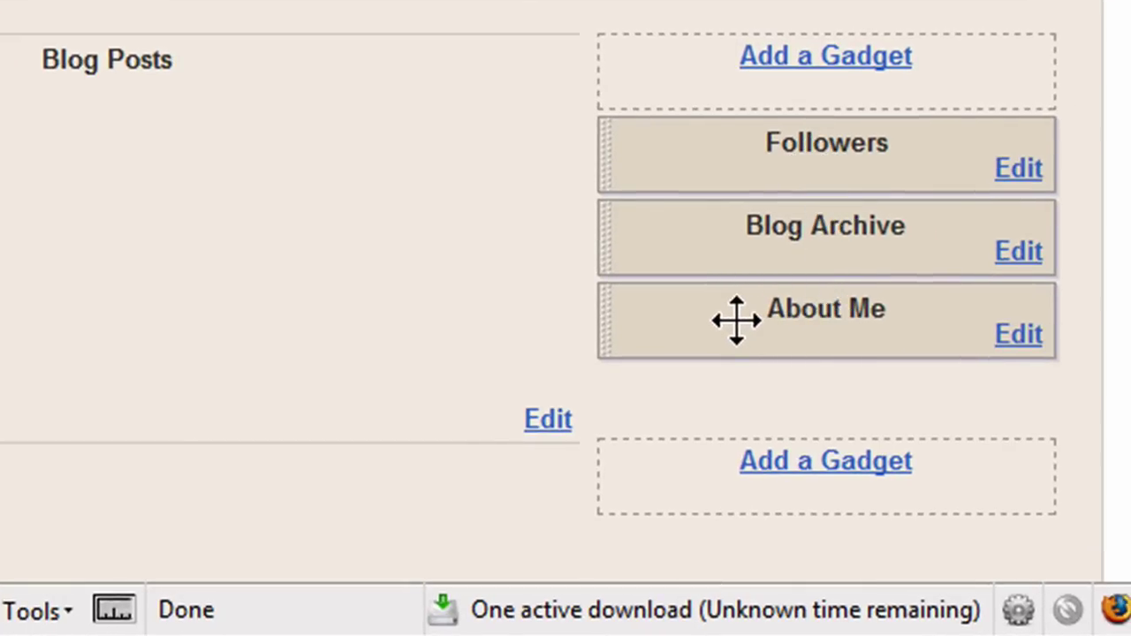
click(1018, 345)
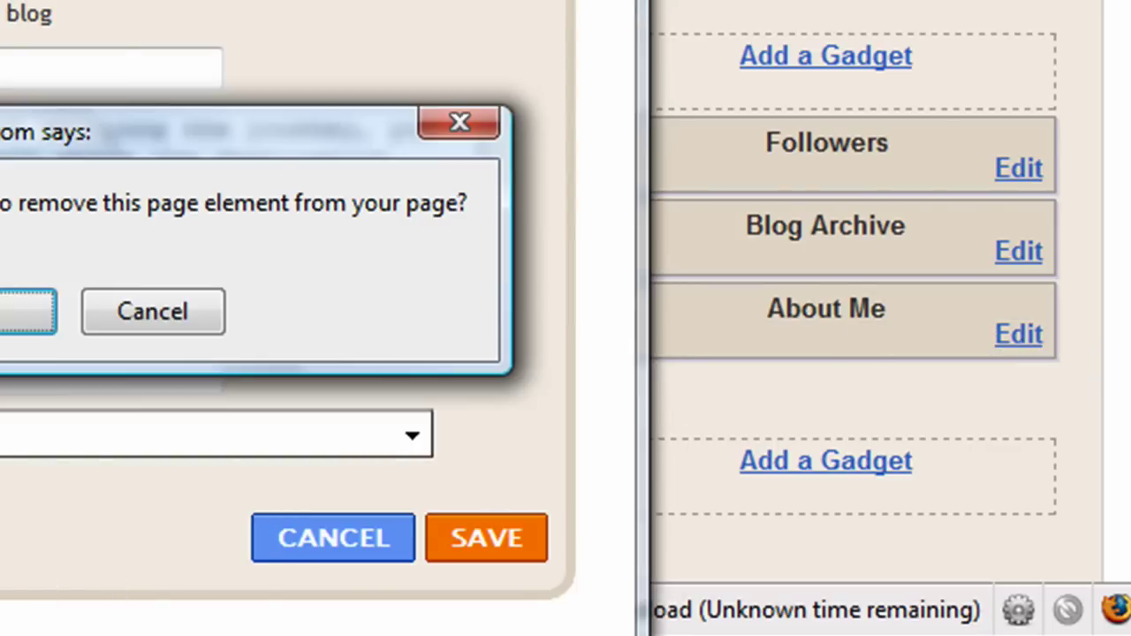
click(26, 310)
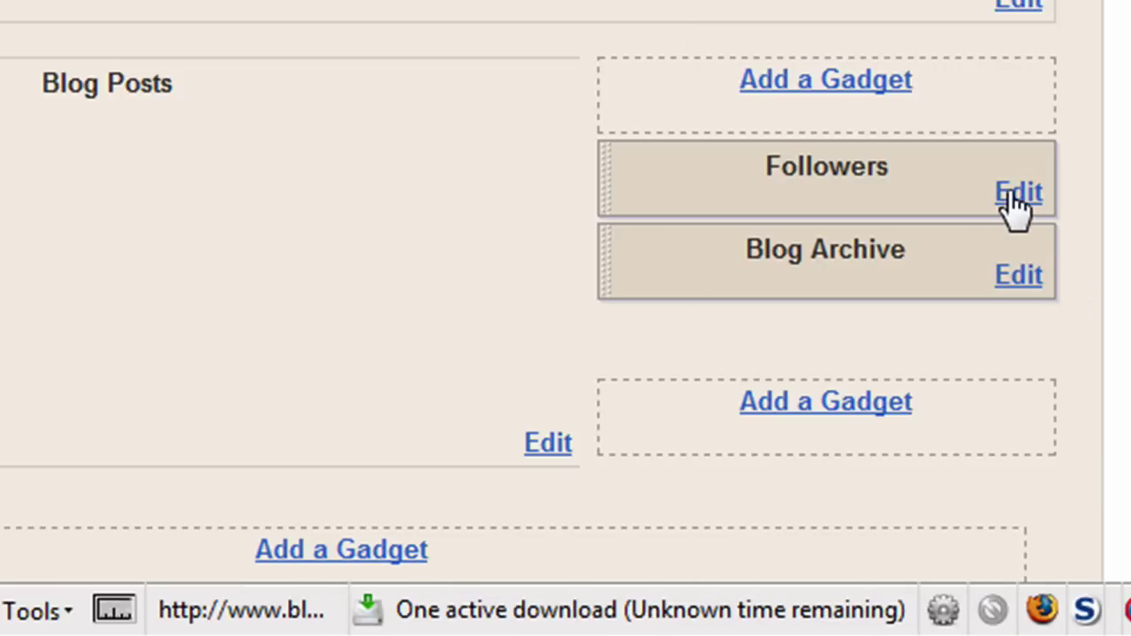
click(1017, 193)
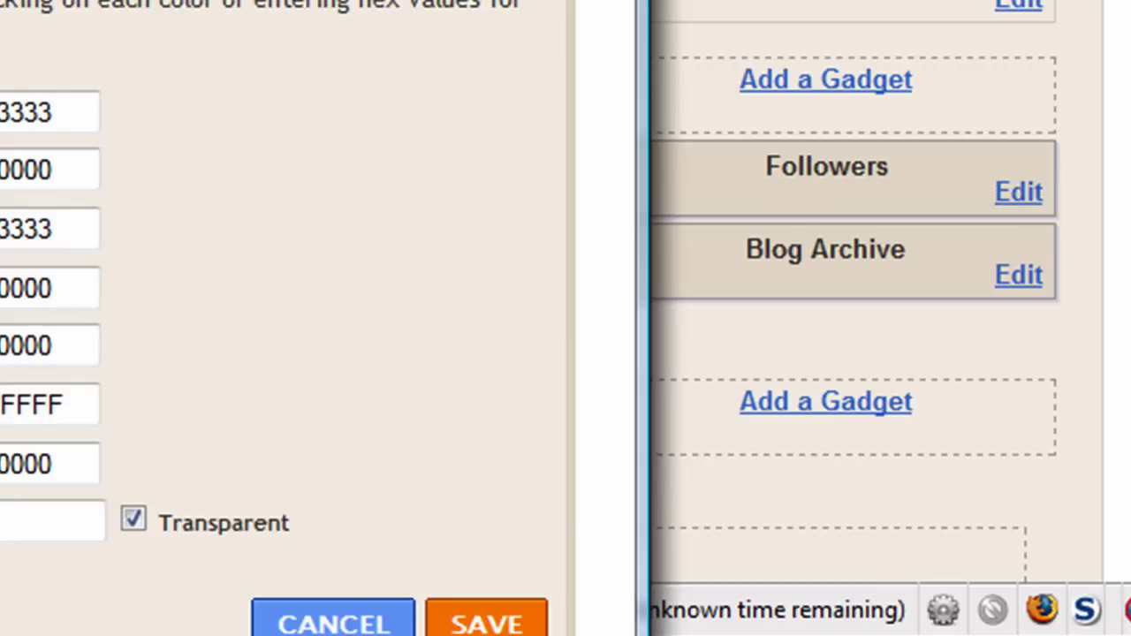
click(7, 319)
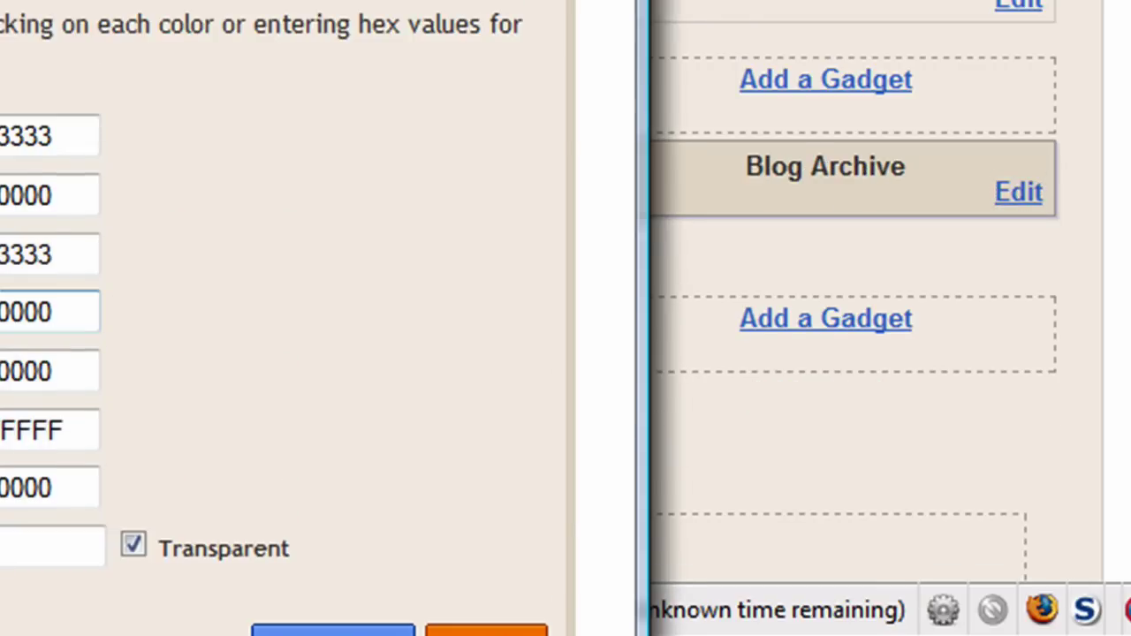
Step: Add a gadget to the sidebar and choose Video Bar from the gadget list
click(800, 84)
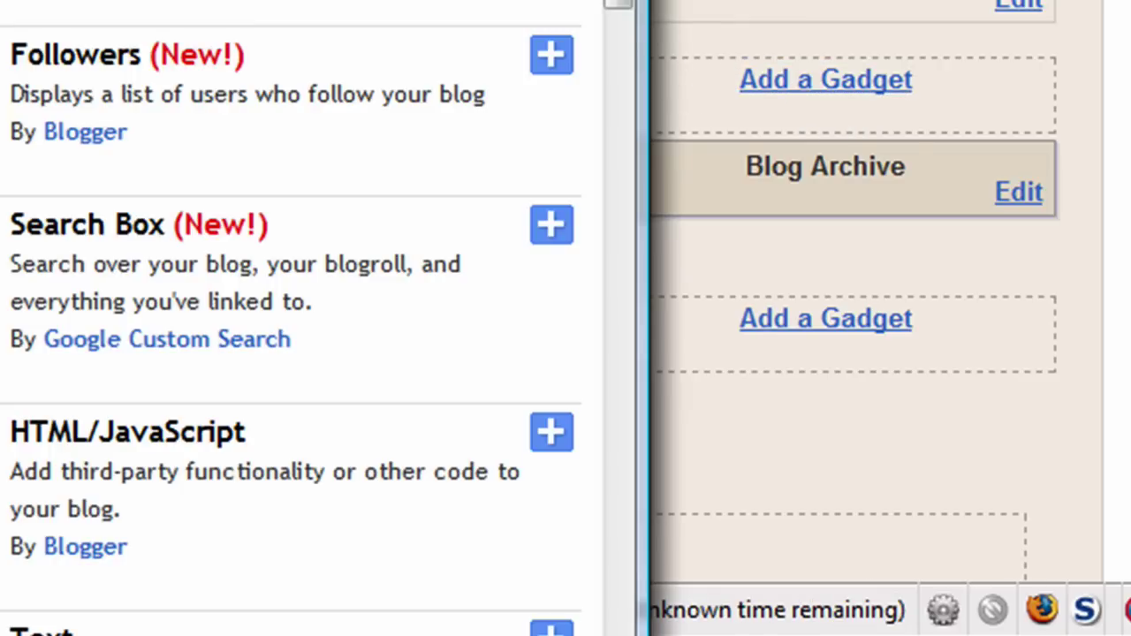
scroll(292, 318, down, 2)
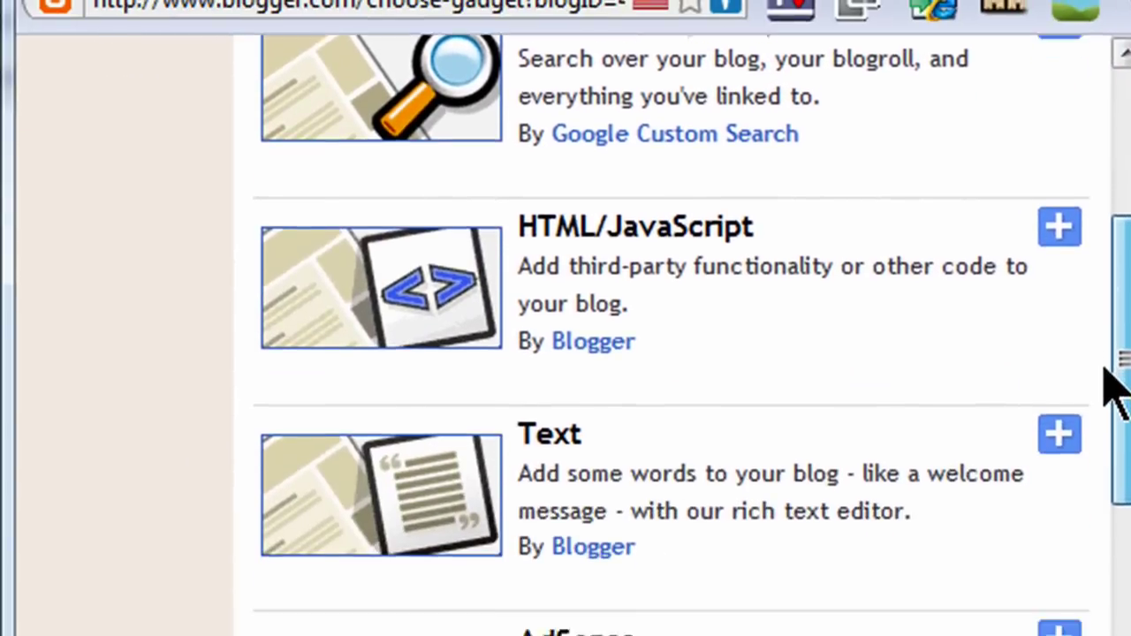
drag(1115, 380, 1111, 404)
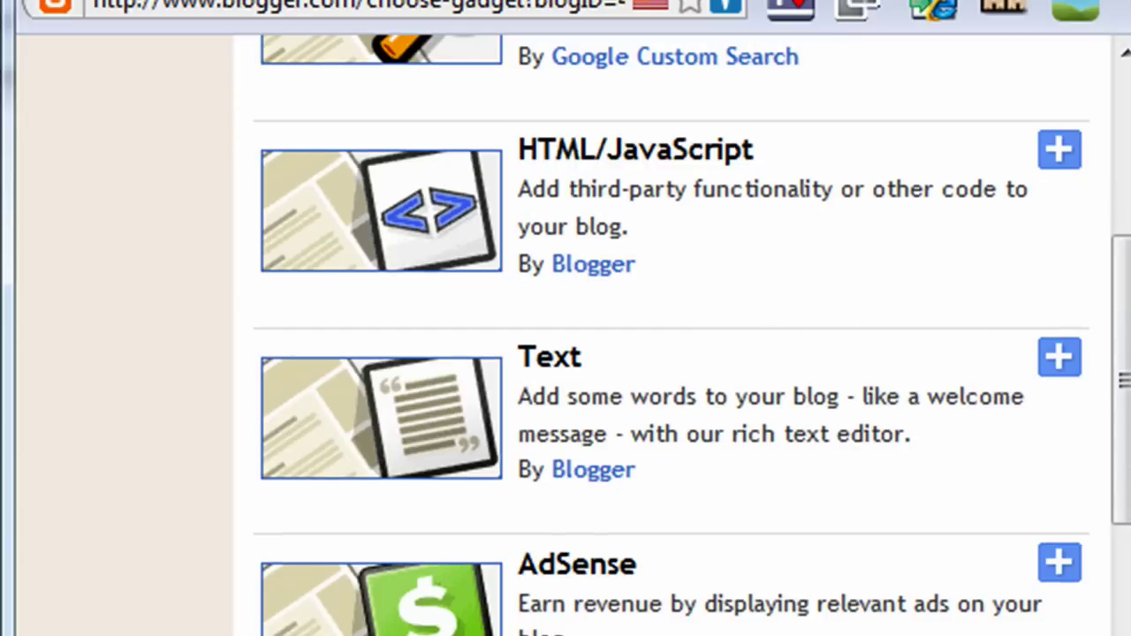
scroll(548, 346, down, 4)
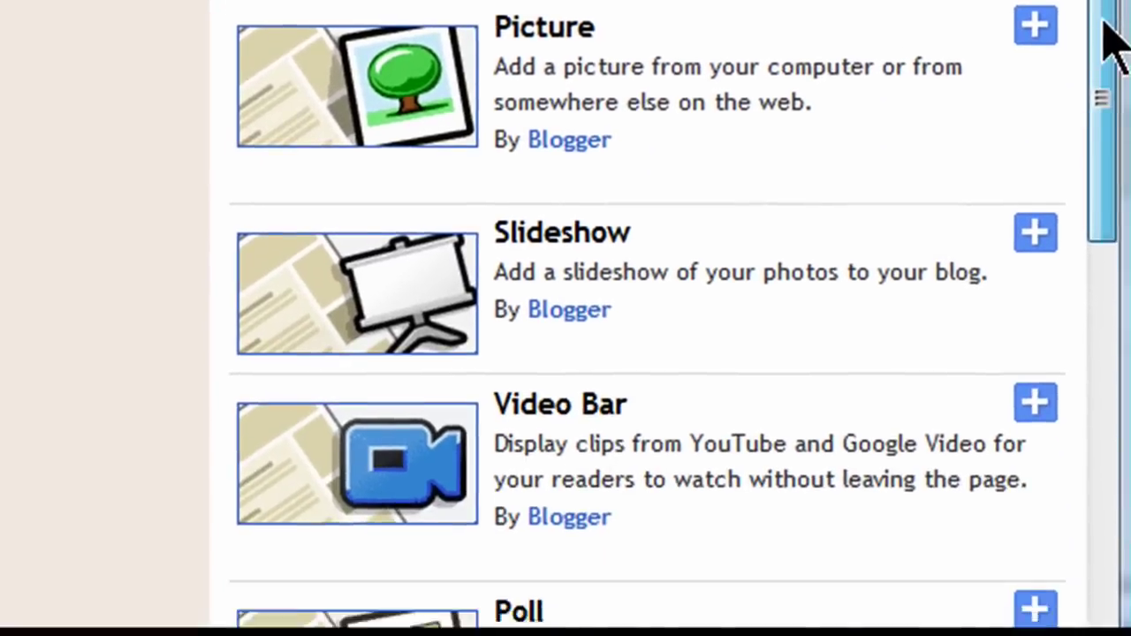
drag(1115, 39, 1106, 164)
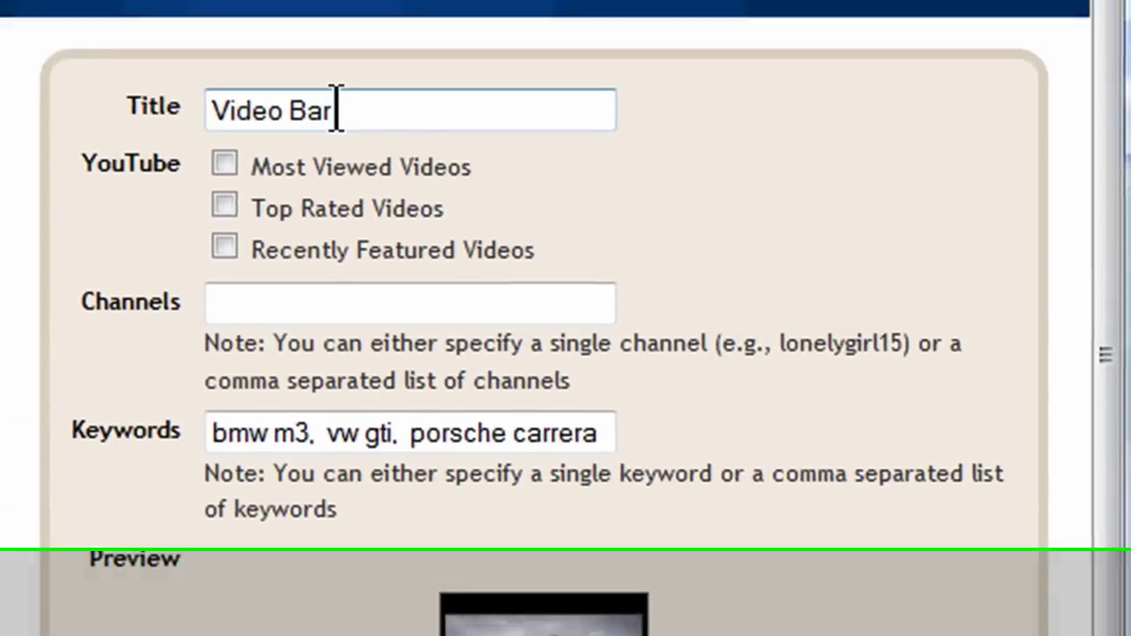
Step: Title the video bar 'Ralph's Vids', feed it the author's YouTube channel with keyword 'internet', and save the layout
drag(333, 201, 136, 196)
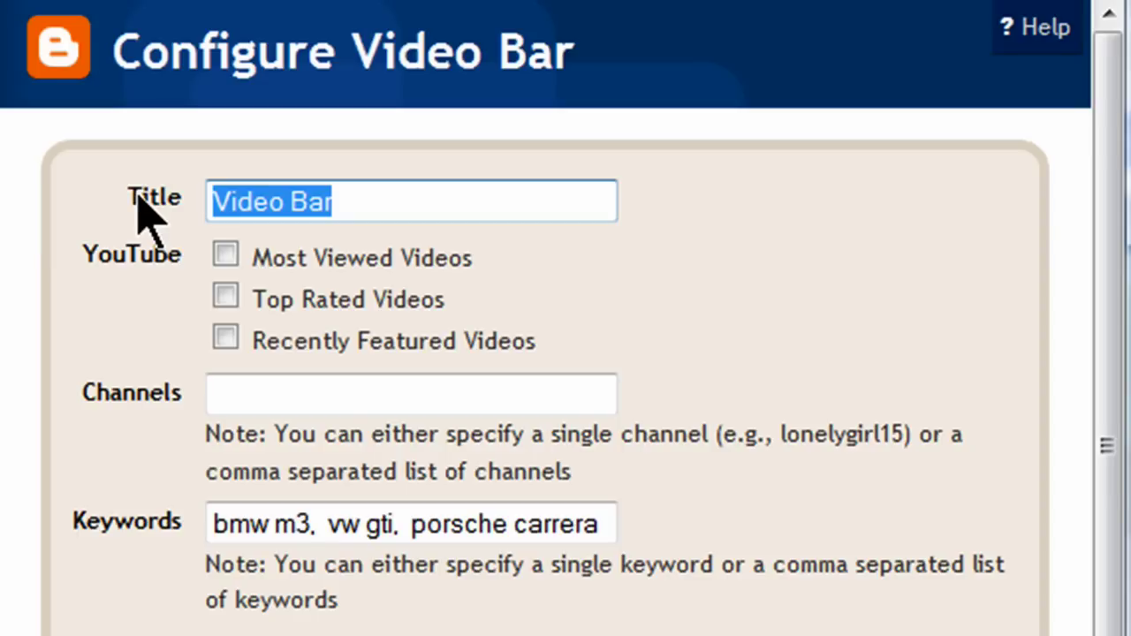
text(Ralph's)
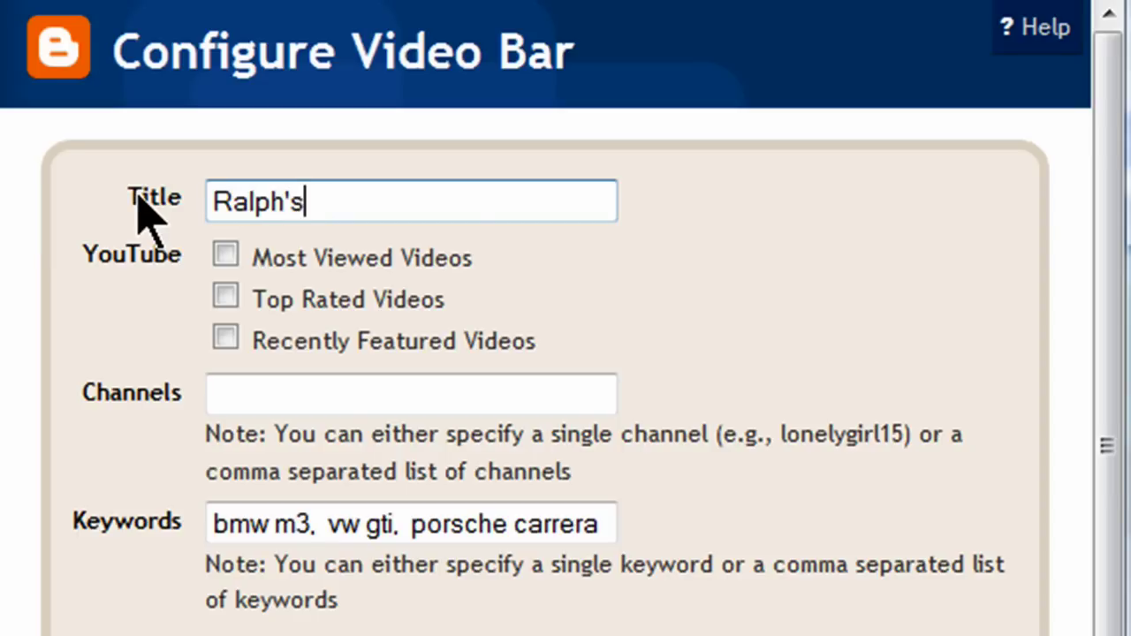
text( Vids)
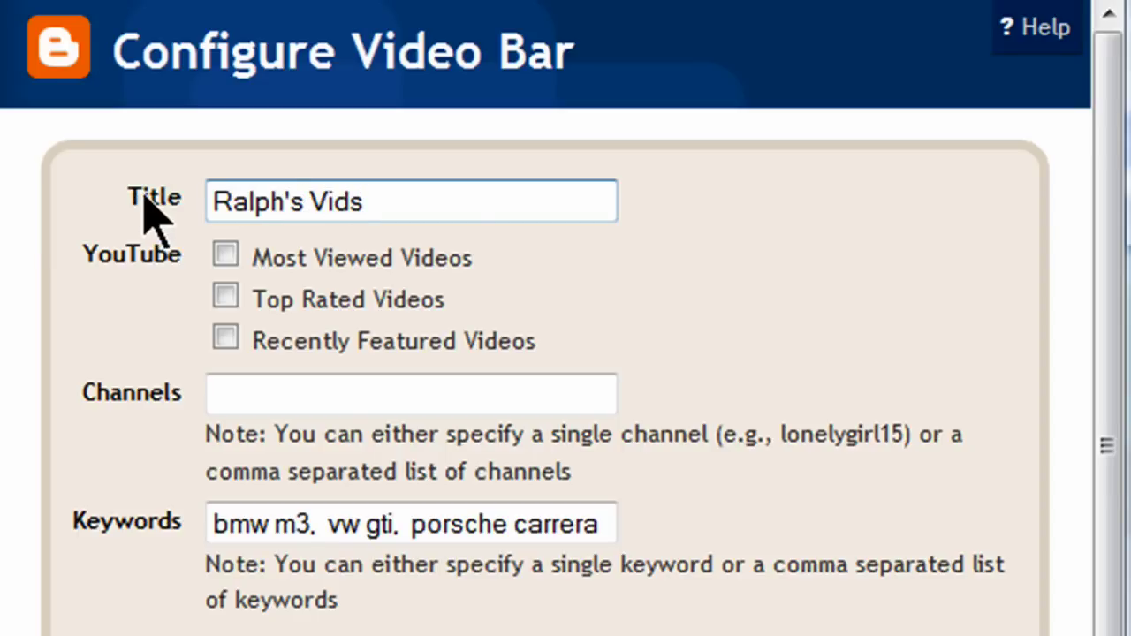
click(222, 392)
click(229, 393)
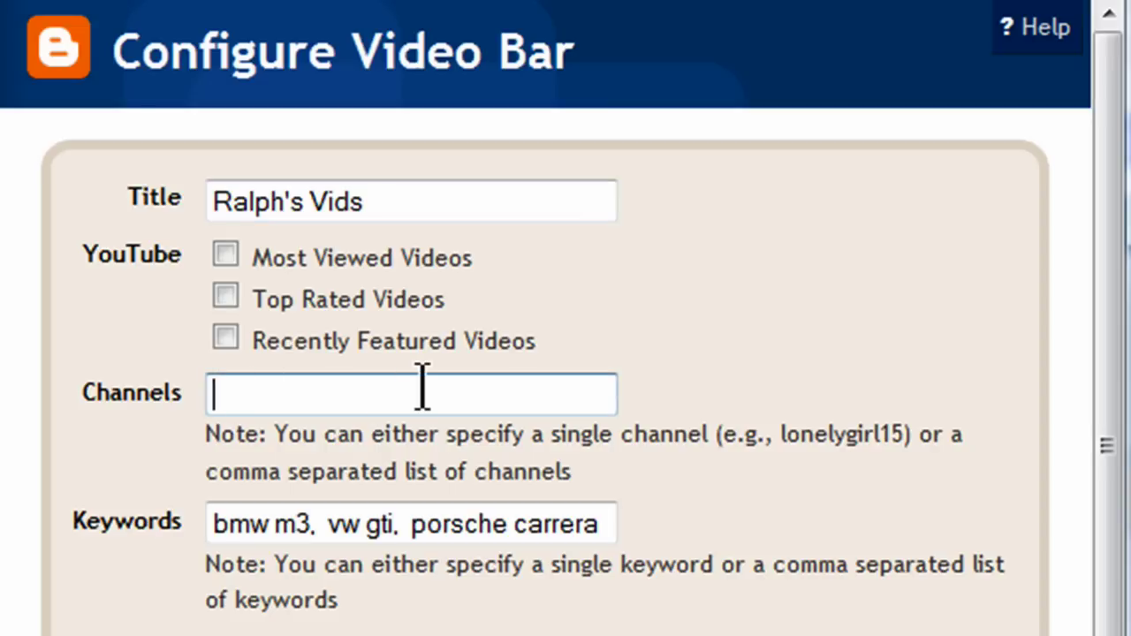
text(rrphill)
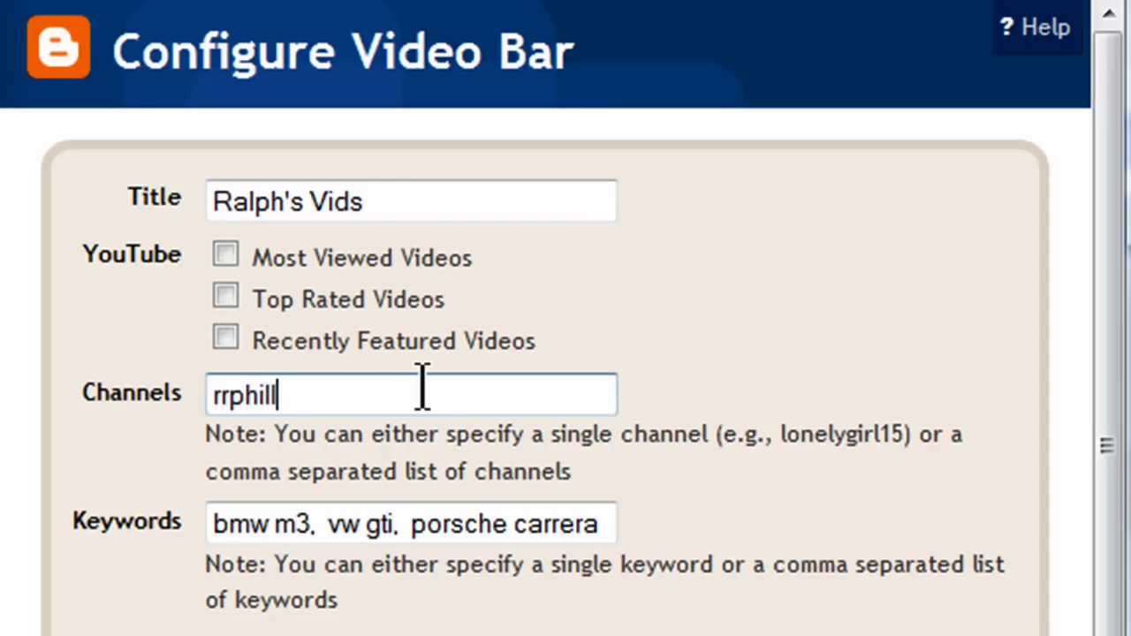
text(ips)
key(Tab)
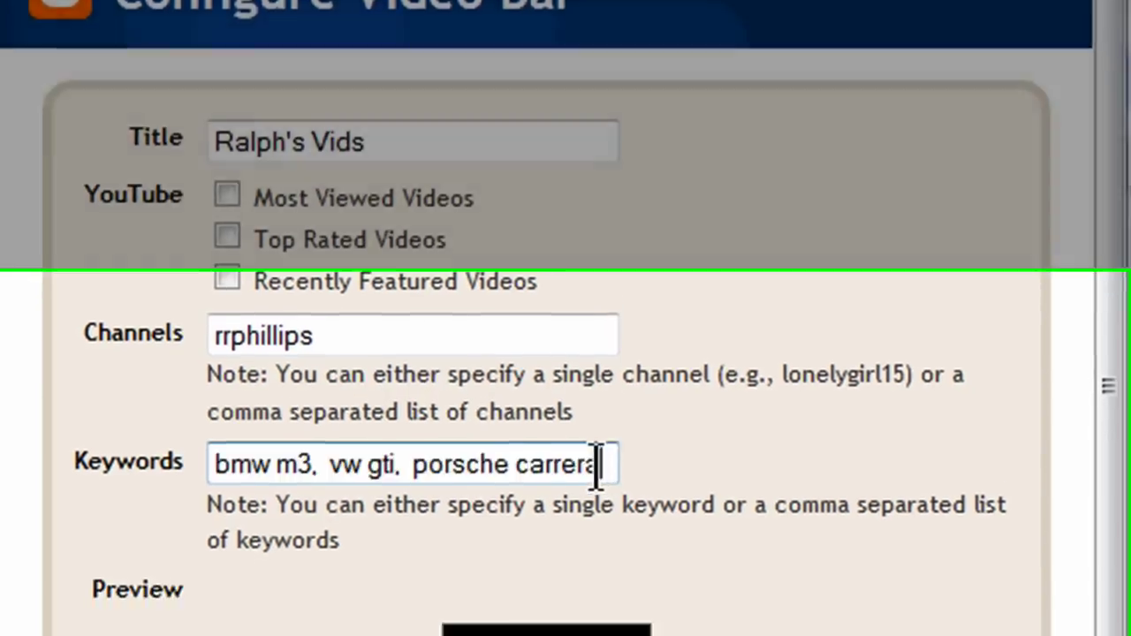
key(BackSpace)
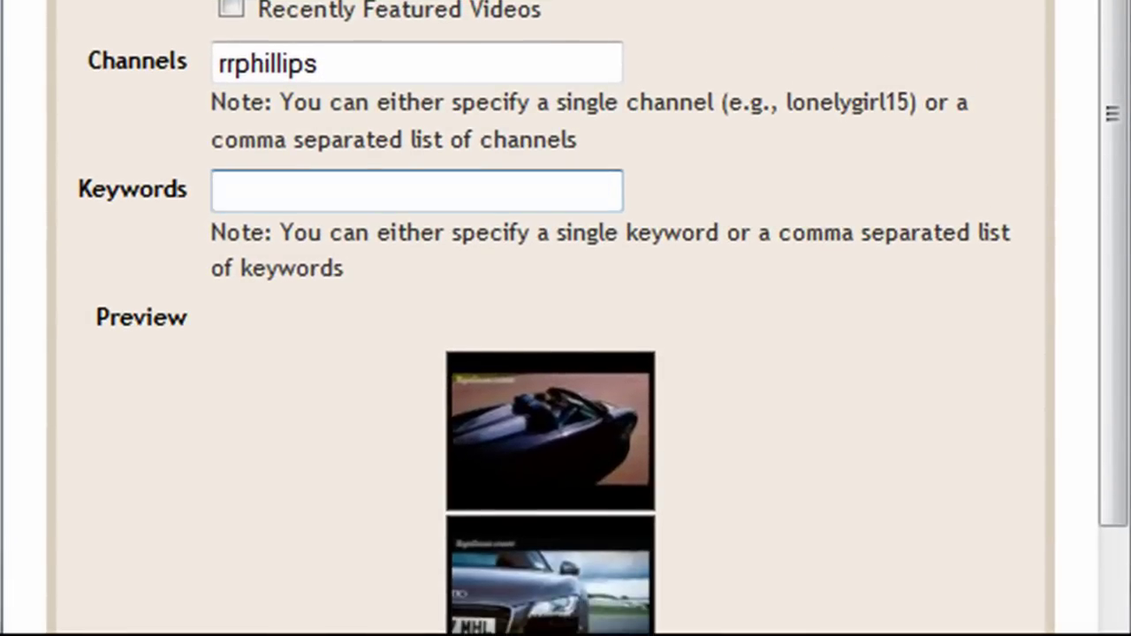
text(interne)
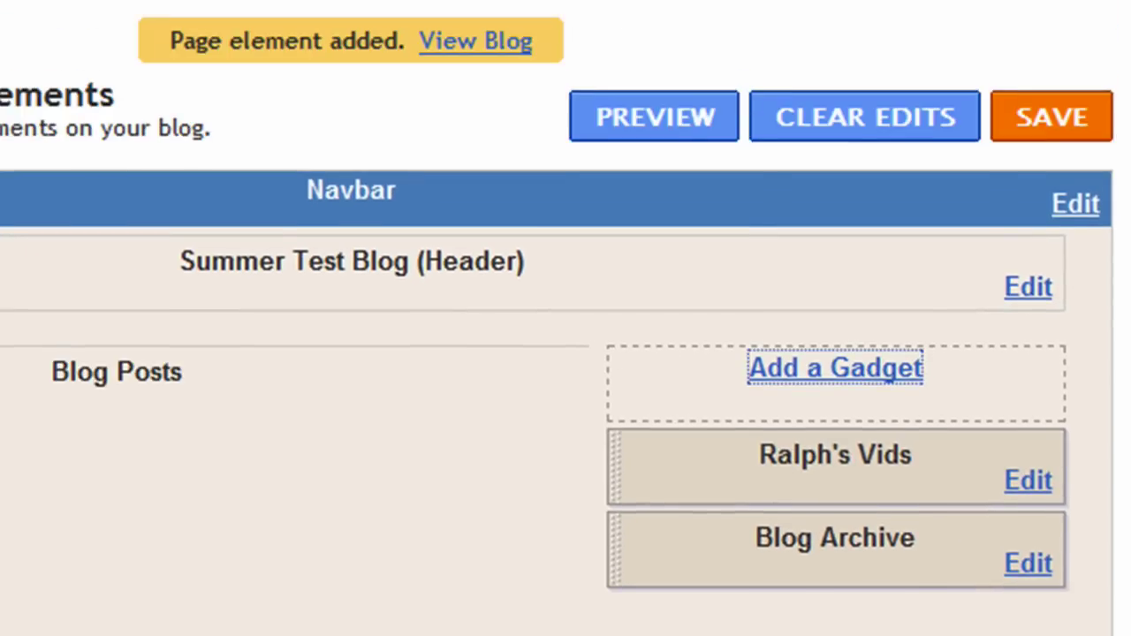
click(1069, 123)
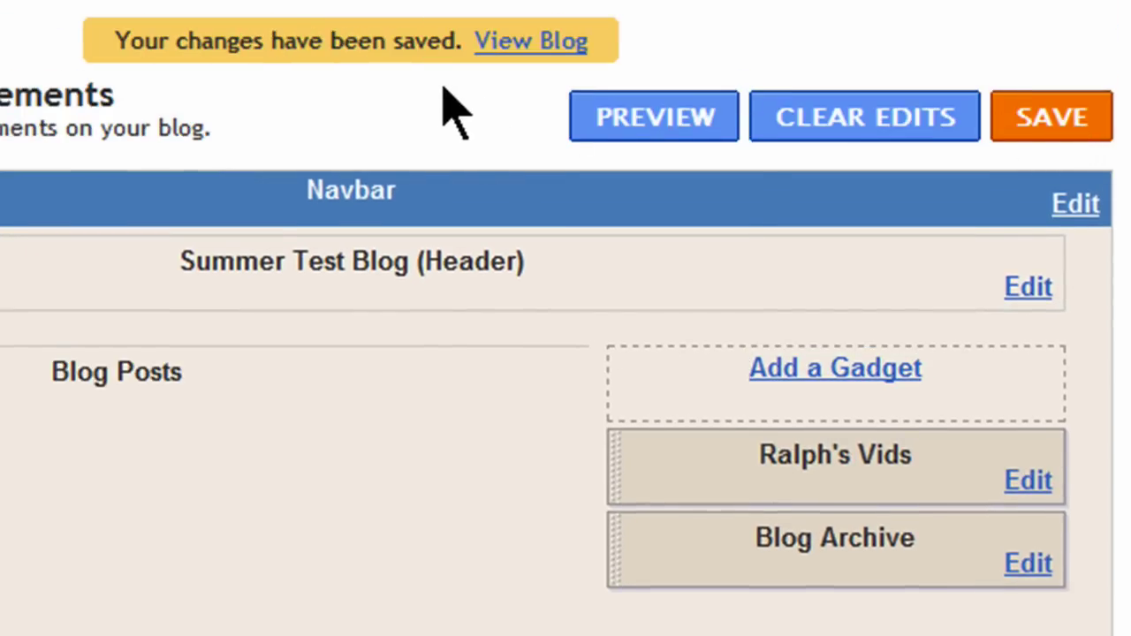
click(528, 39)
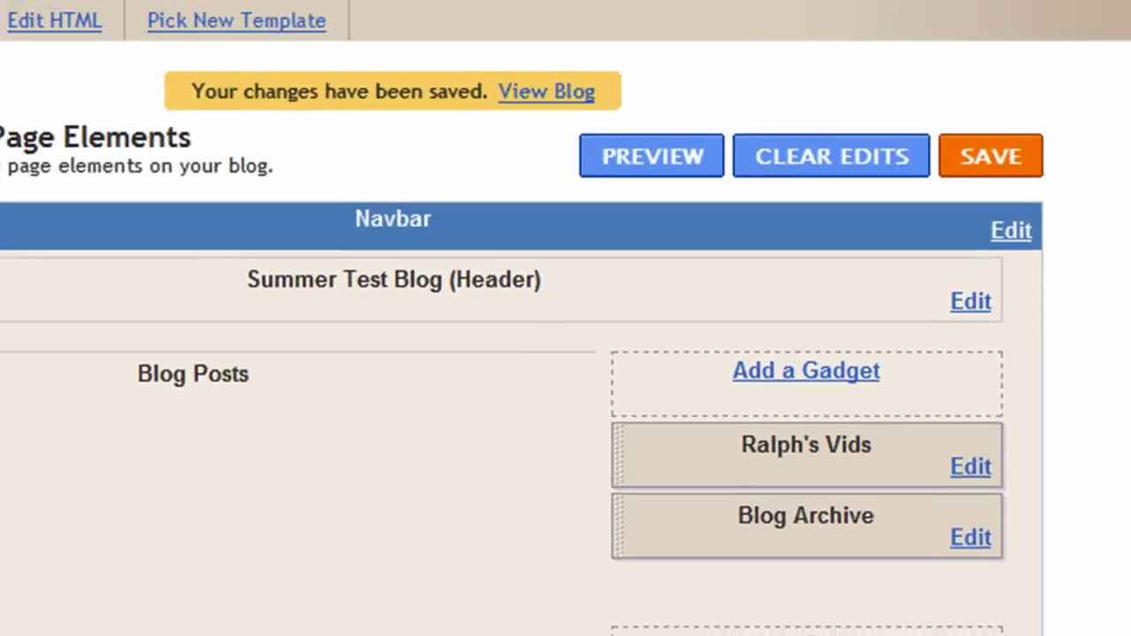
Step: Reload the live Summer Test Blog and scroll to check the Ralph's Vids video bar
click(886, 31)
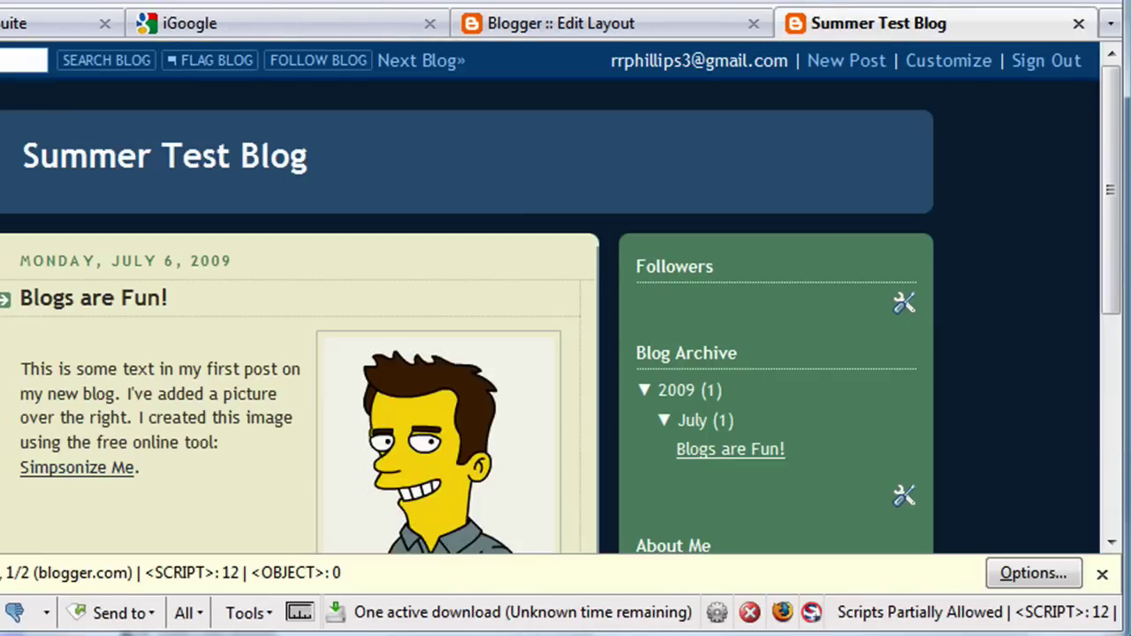
key(F5)
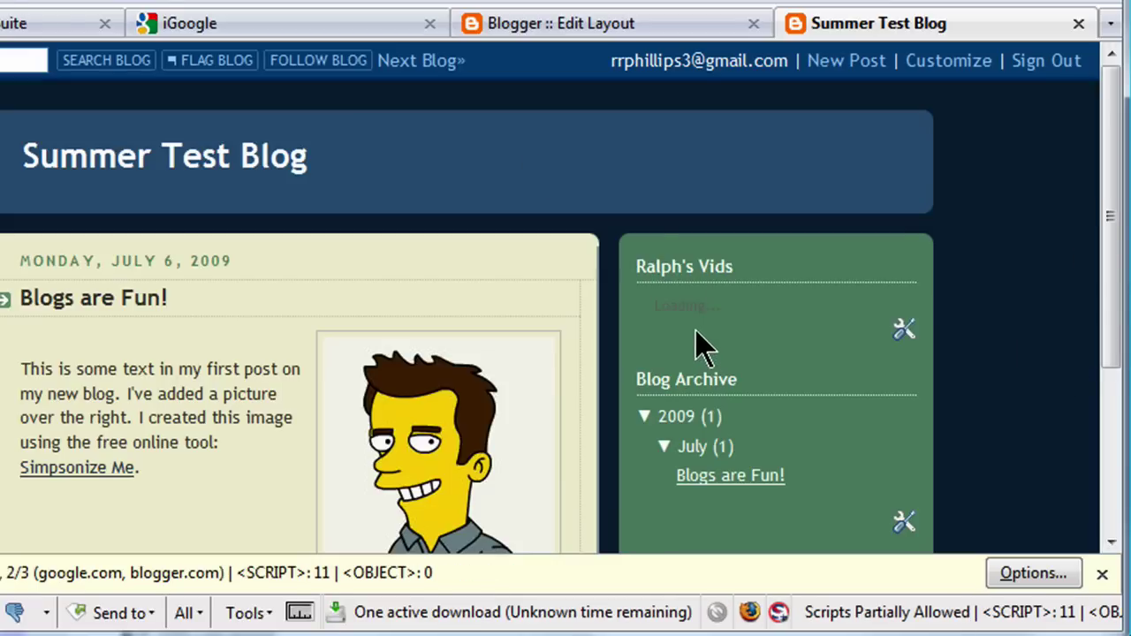
scroll(886, 274, down, 1)
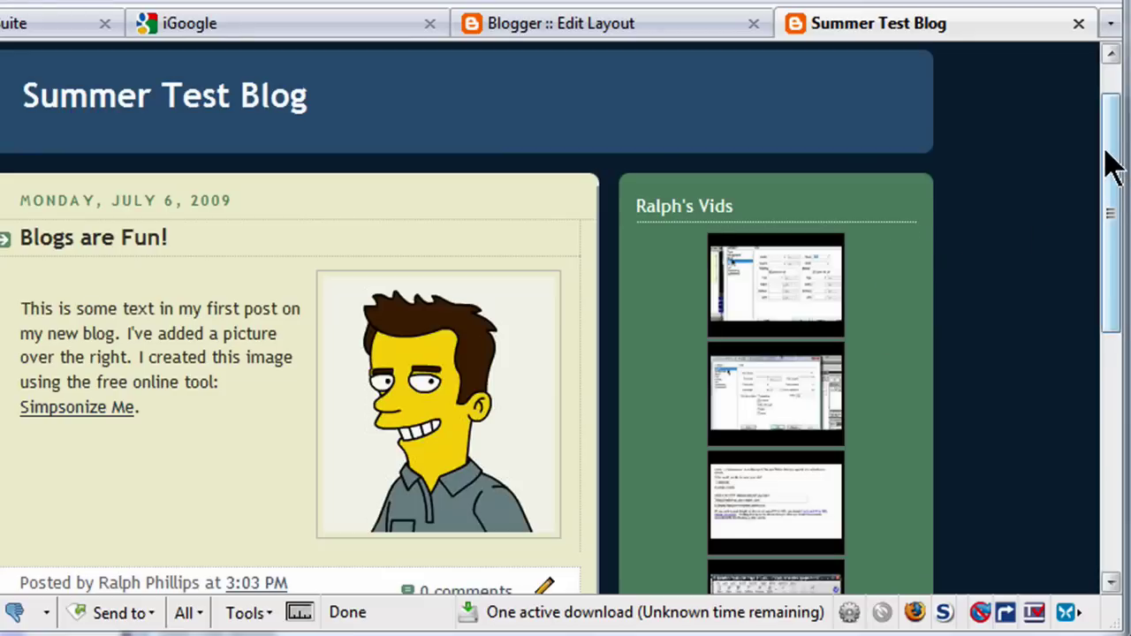
drag(1103, 156, 1105, 222)
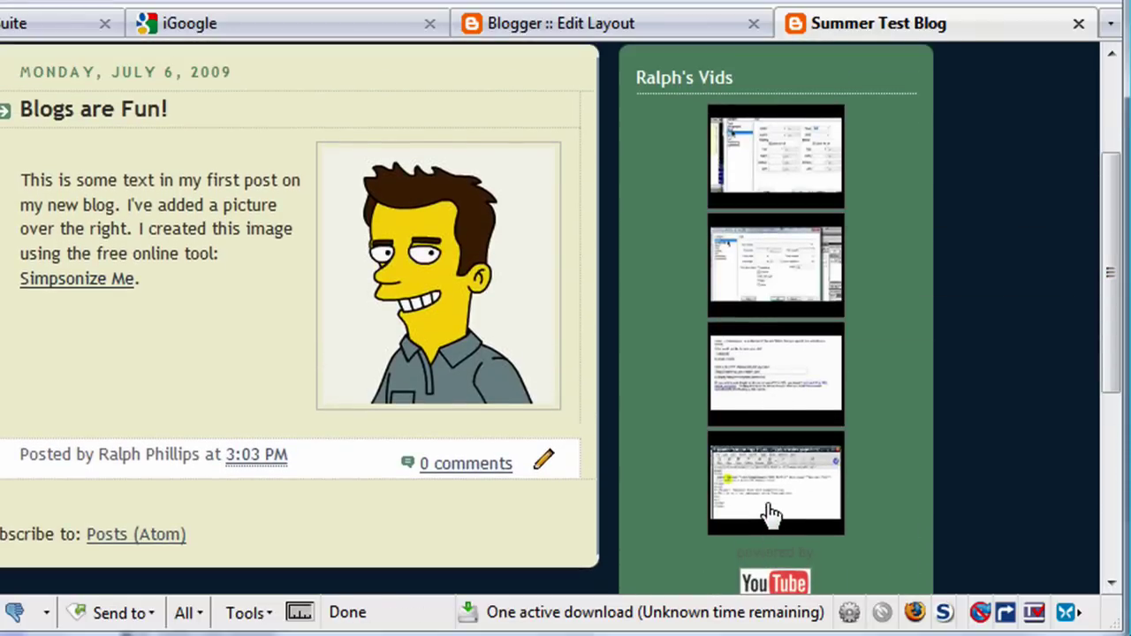
drag(1117, 221, 1113, 138)
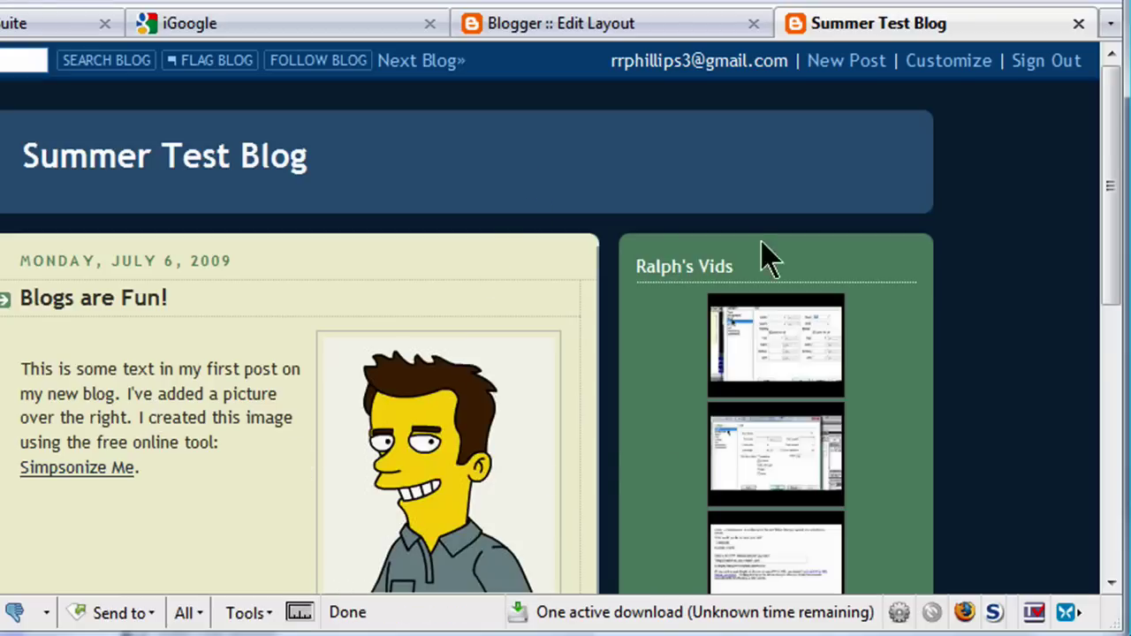
drag(1105, 202, 937, 89)
Step: Look over the post list under Posting > Edit Posts, then go back to the Dashboard
click(594, 26)
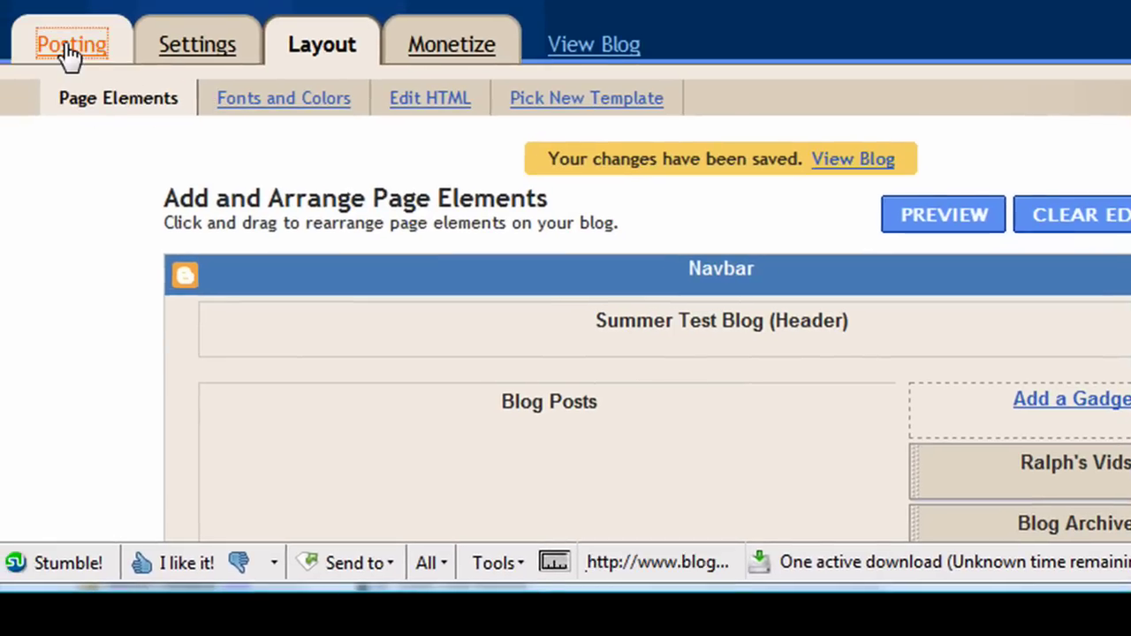
click(69, 53)
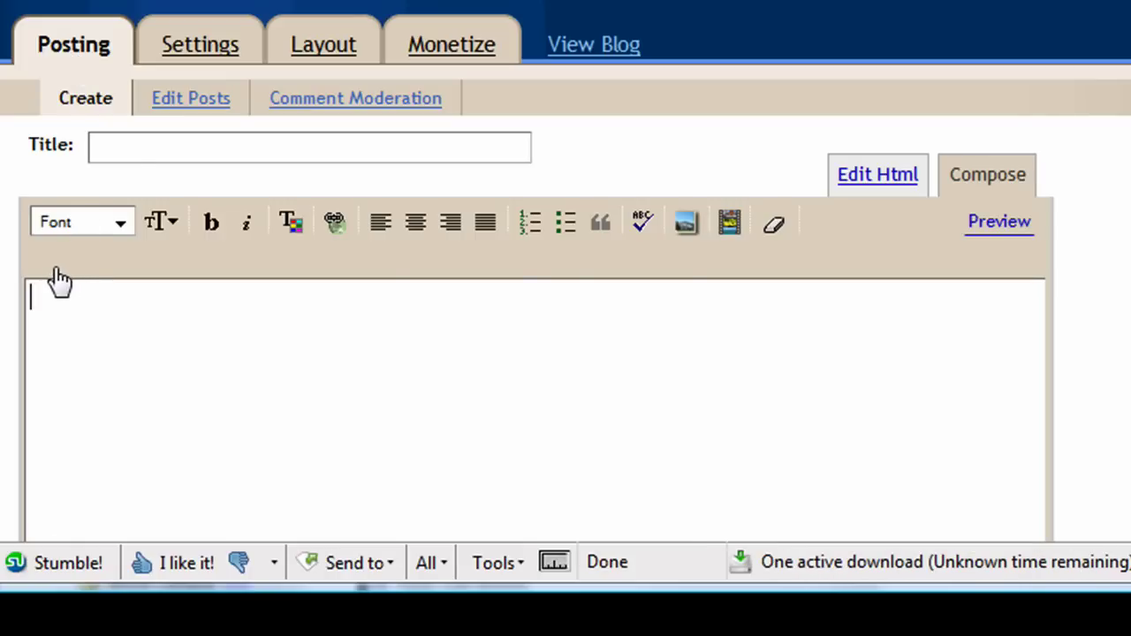
click(178, 107)
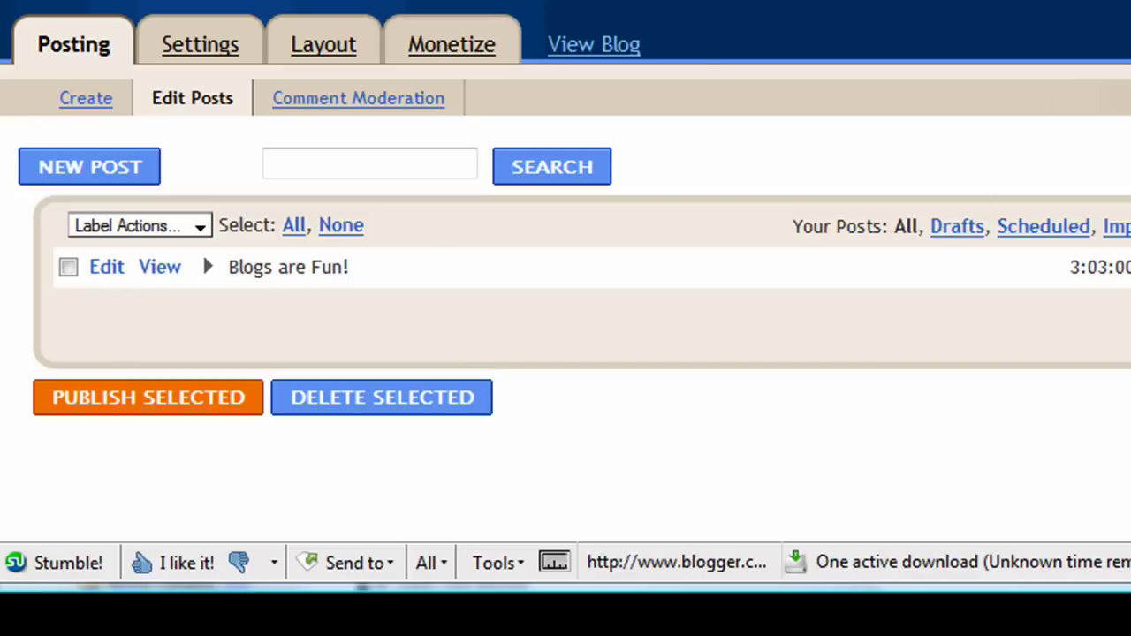
key(alt+Left)
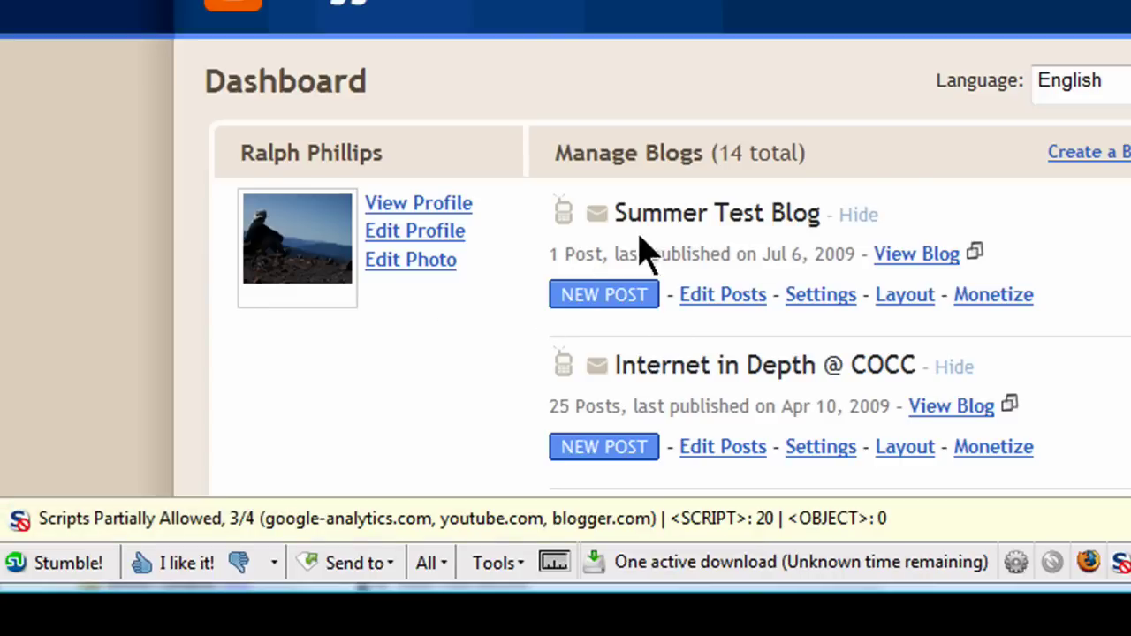
scroll(566, 309, down, 3)
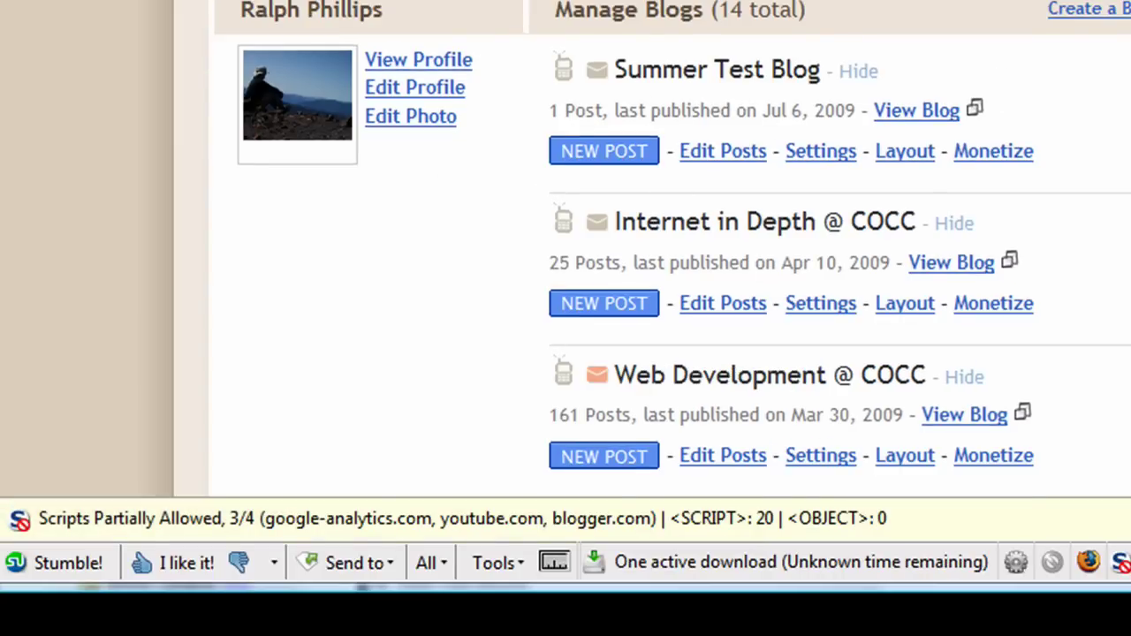